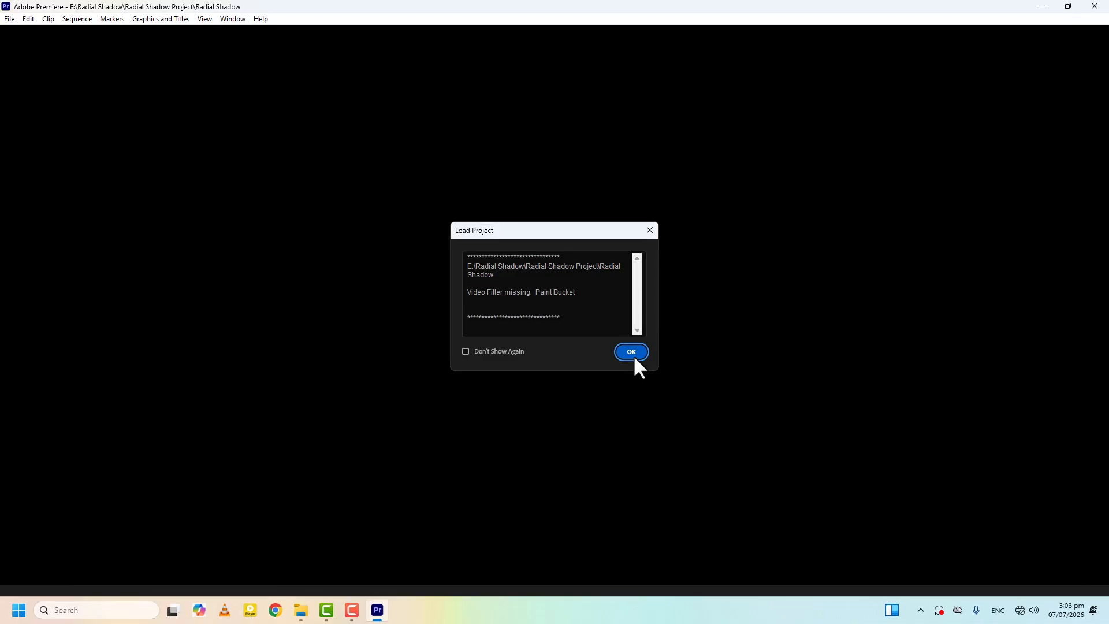
Step: Close the Radial Shadow project in Premiere and open the Adobe Premiere Pro 2026 installation folder from its desktop shortcut
left_click(633, 354)
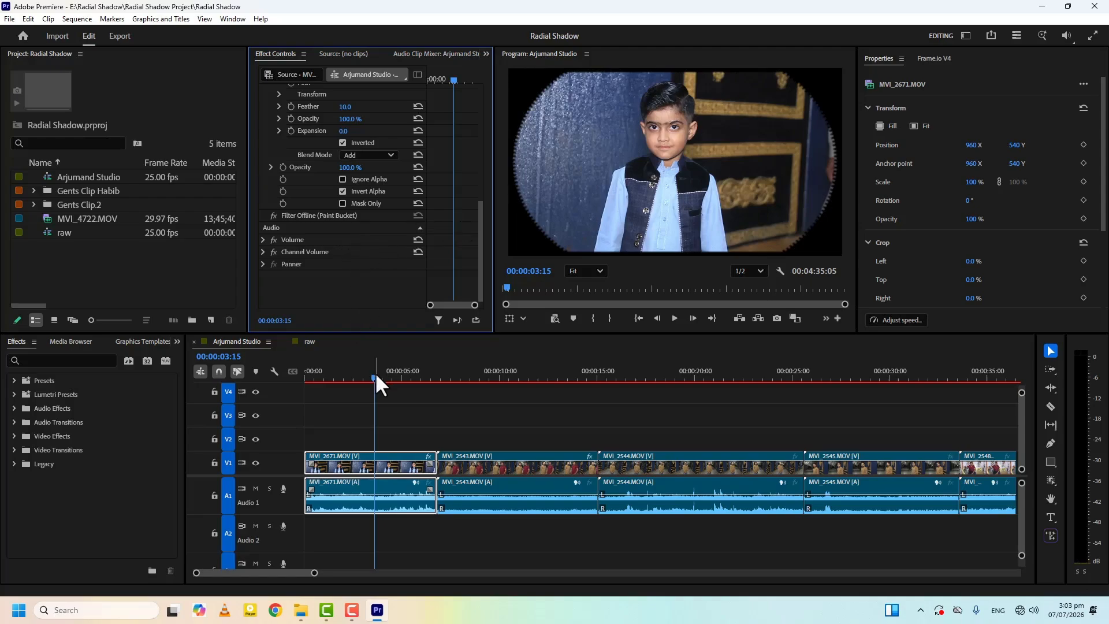
left_click(1095, 6)
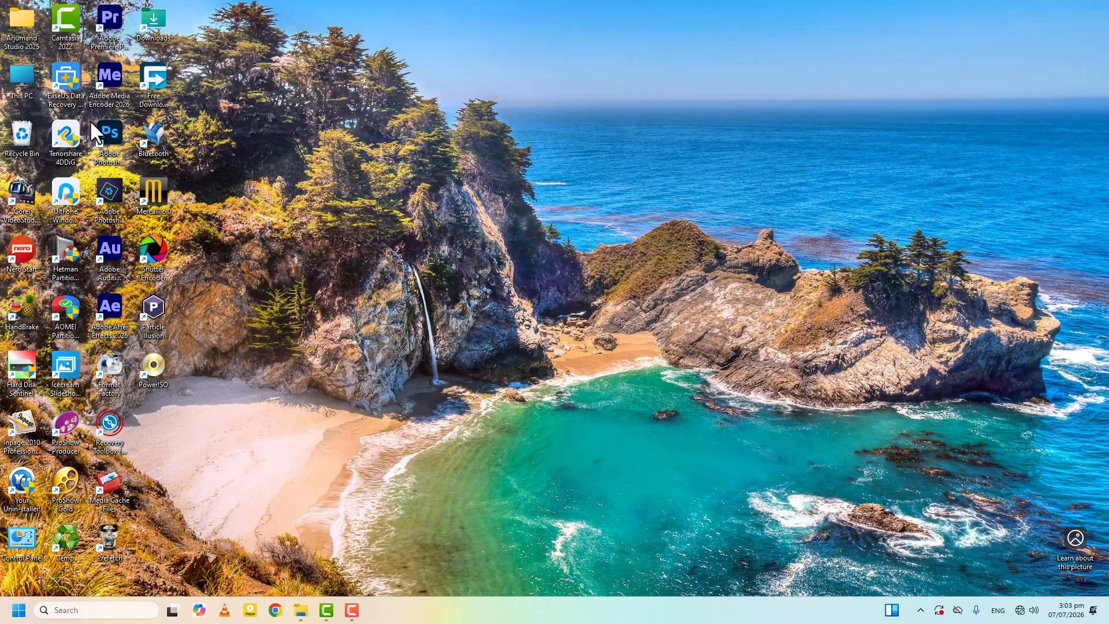
right_click(110, 23)
left_click(143, 107)
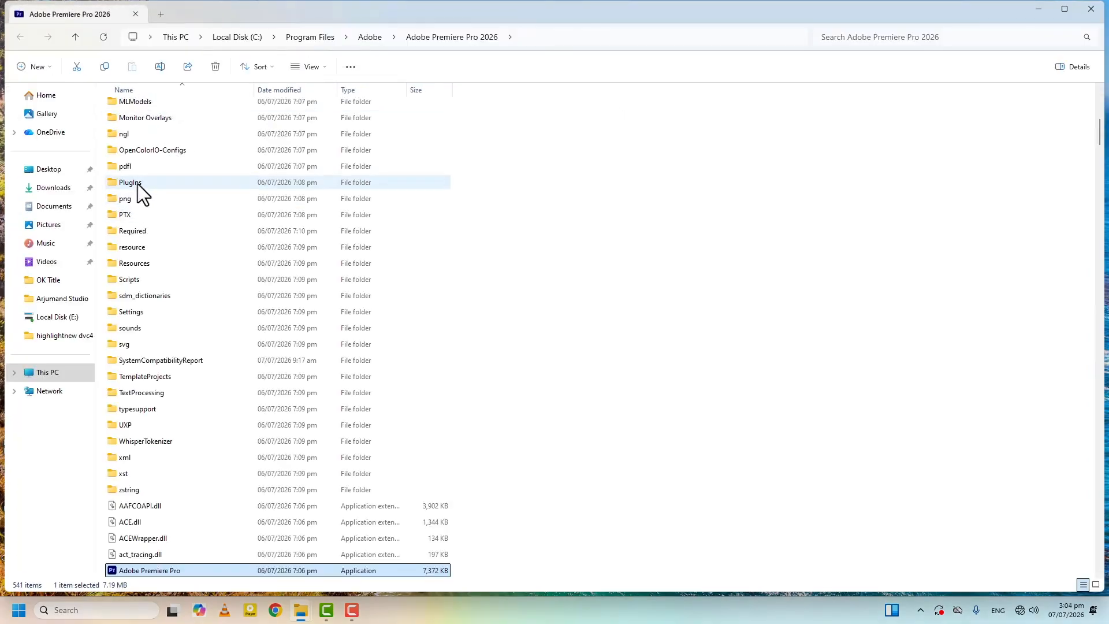
Step: Copy the PaintBucket plug-in file from the PlugIns\(AfterEffectsLib)\Effects folder
double_click(138, 184)
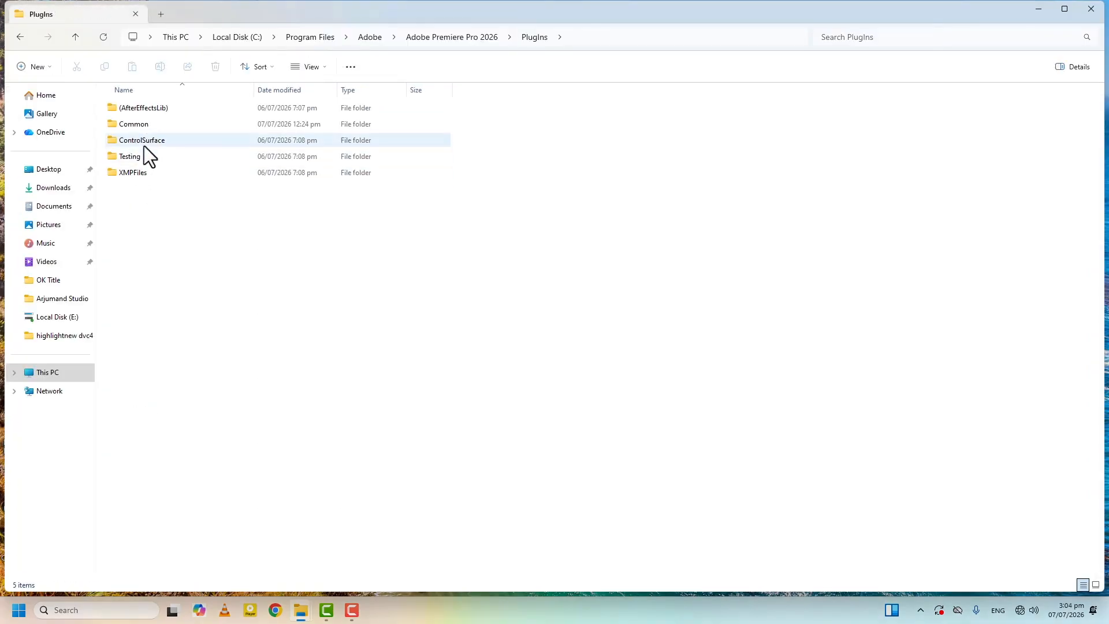
double_click(150, 110)
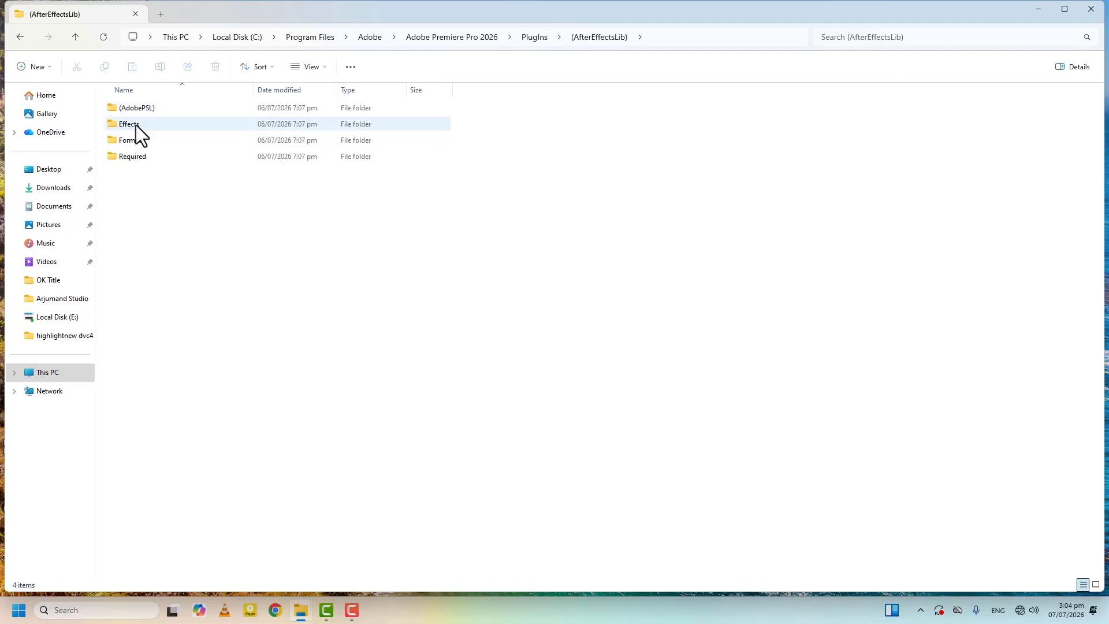
left_click(137, 126)
double_click(136, 126)
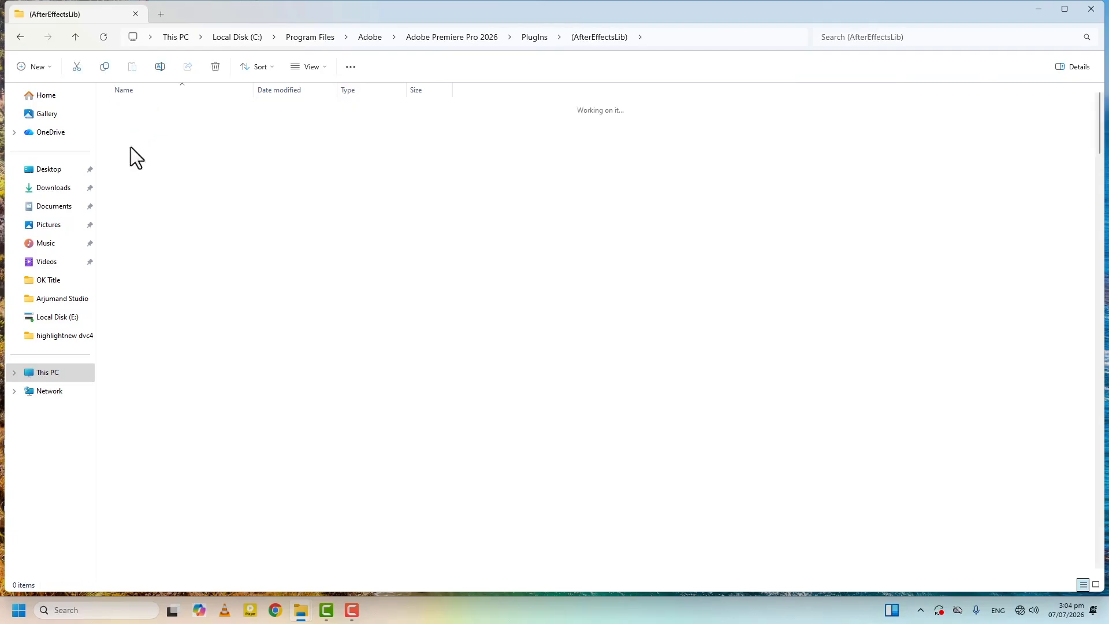
left_click(131, 190)
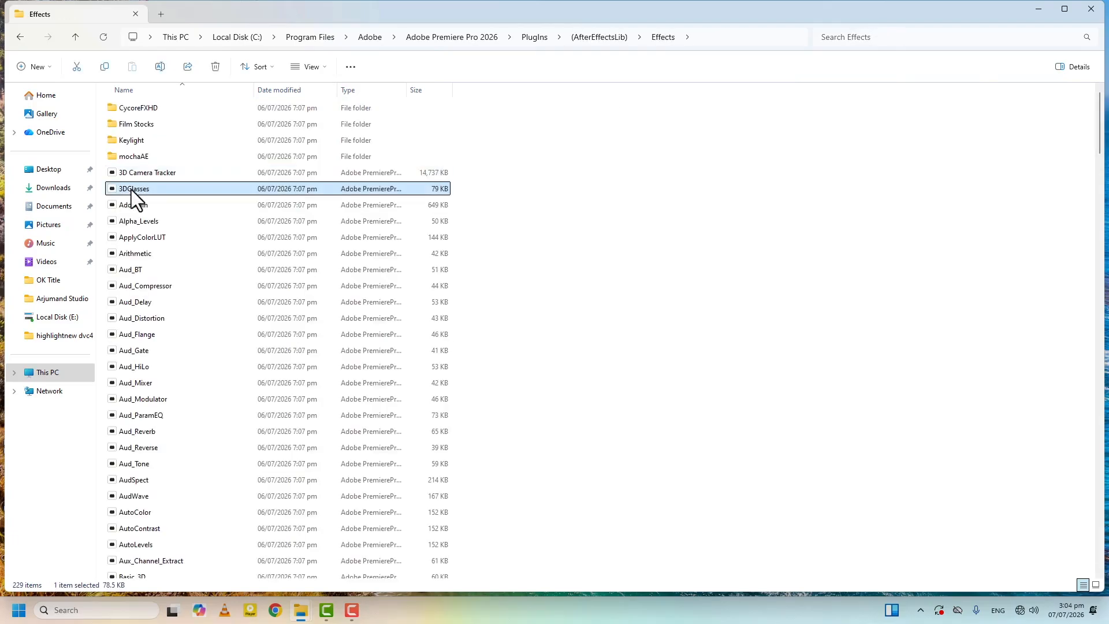
key("p")
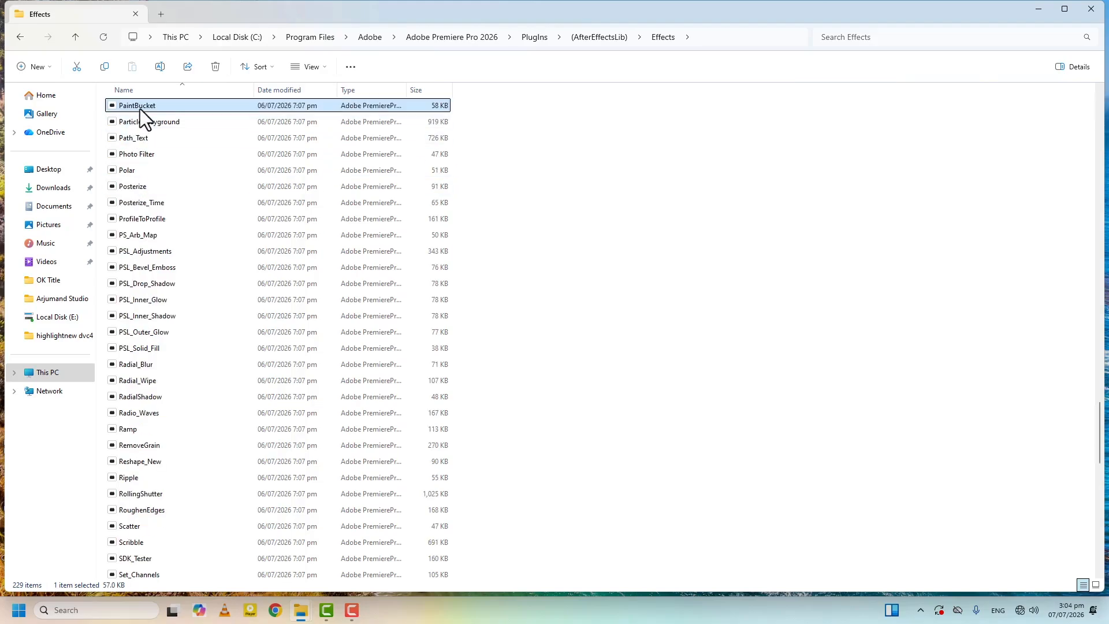
key("ctrl+c")
Step: Paste the PaintBucket file into the PlugIns\Common folder with administrator permission, and close the folder window
left_click(73, 39)
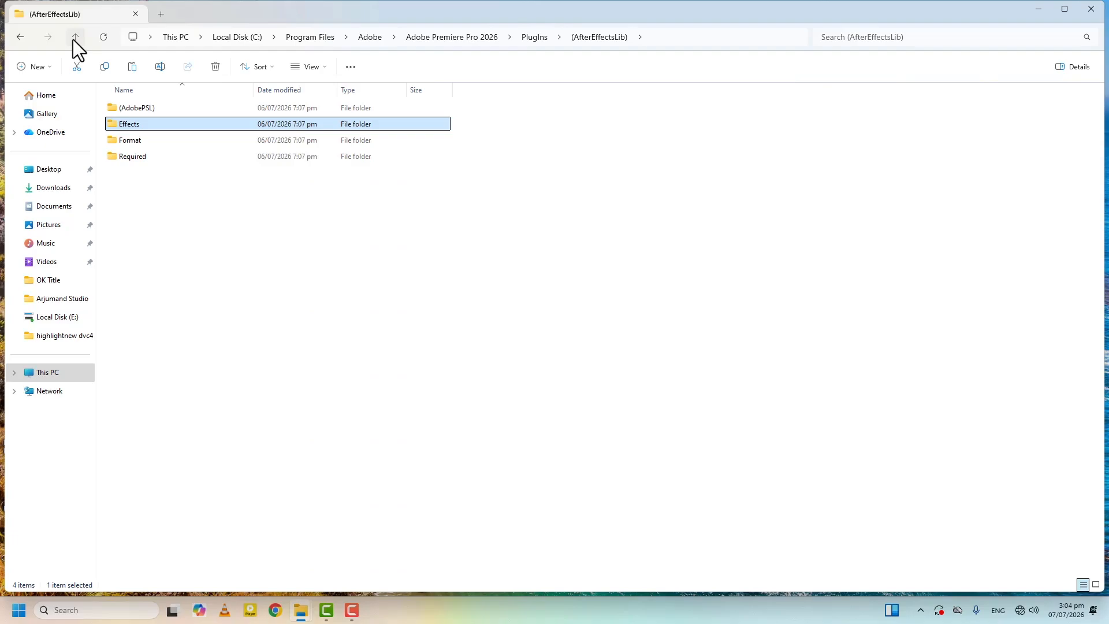
left_click(73, 39)
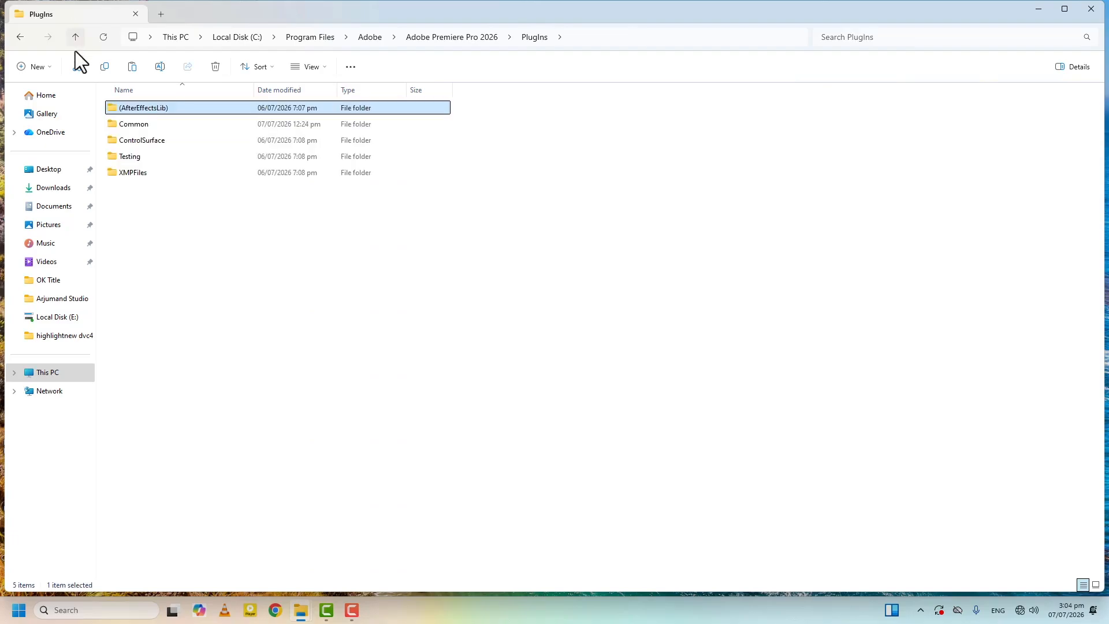
double_click(138, 124)
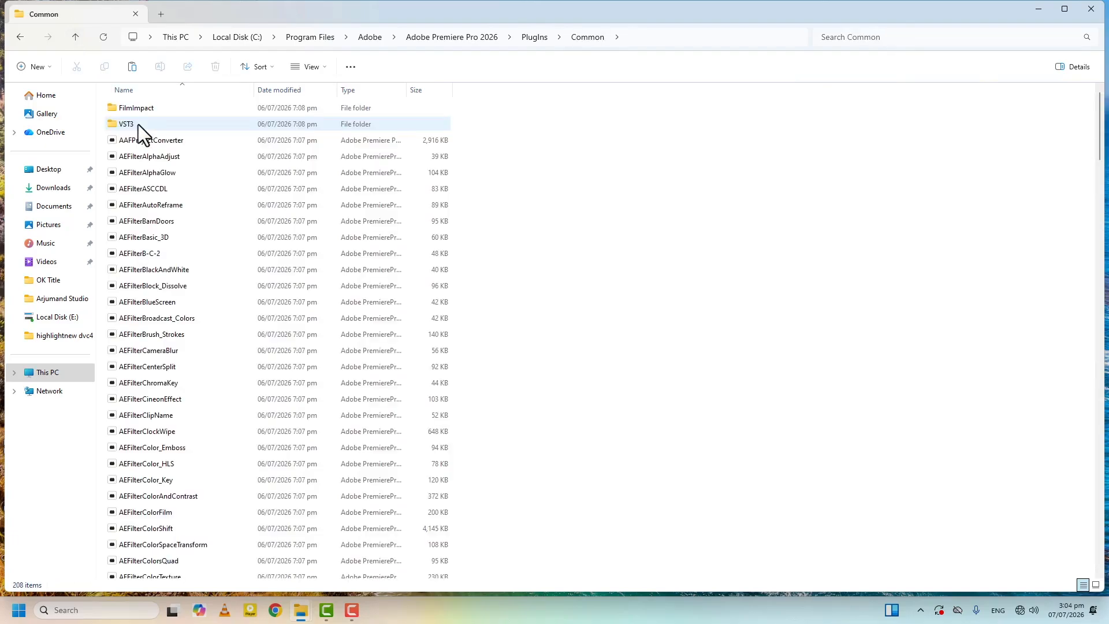
key("ctrl+v")
left_click(535, 228)
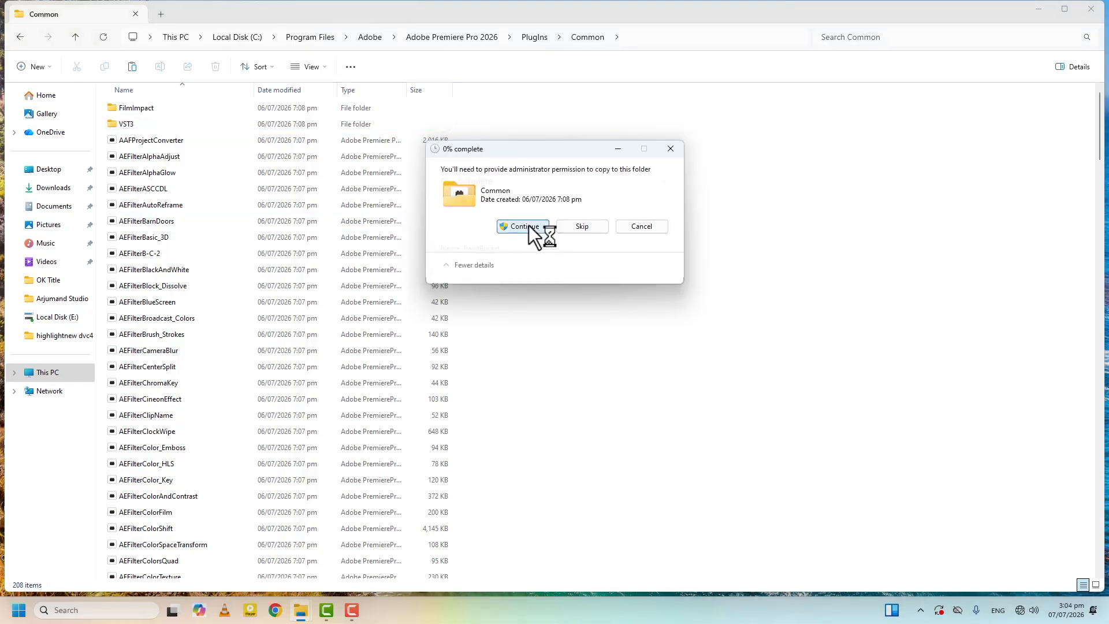
left_click(1090, 9)
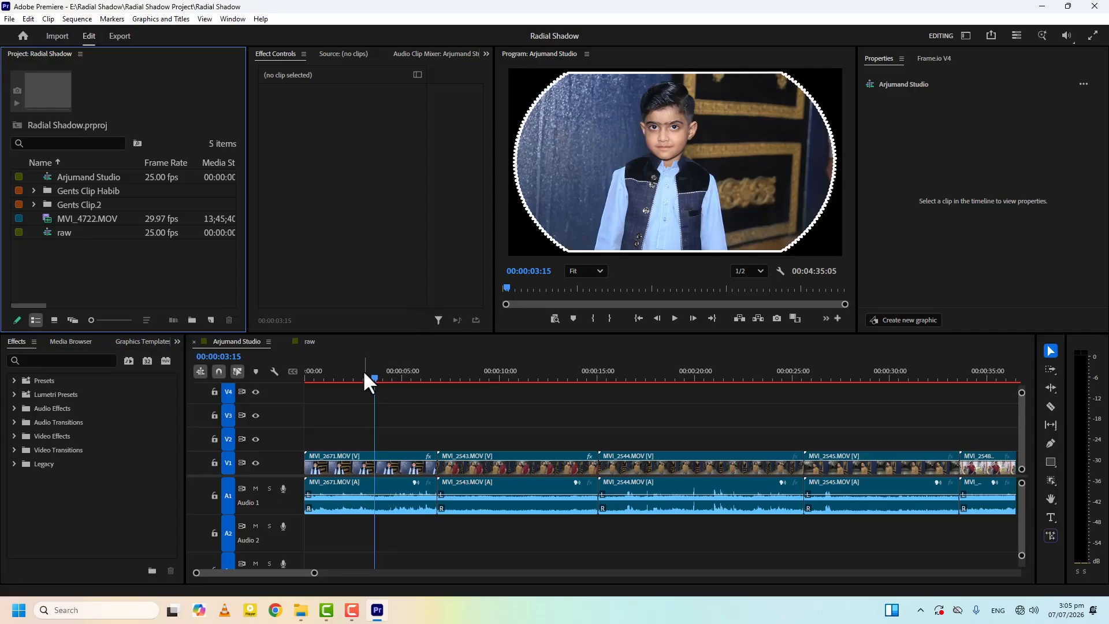
Step: In Premiere, examine the Paint Bucket settings of the MVI_2671.MOV clip and the contents of the Generate video effects
left_click(371, 378)
left_click(372, 466)
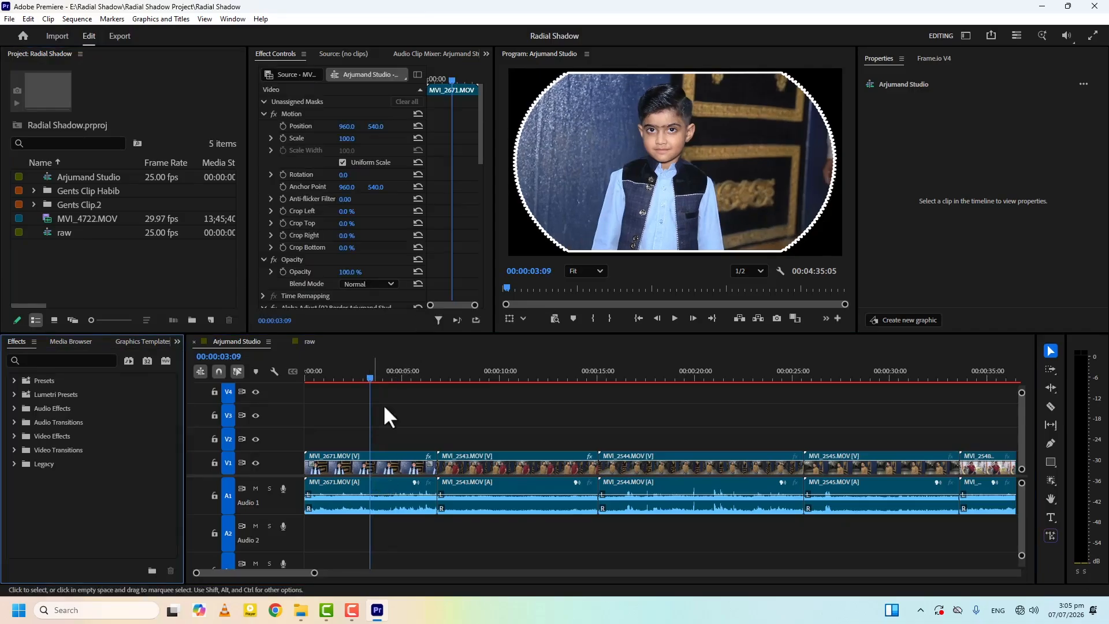
left_click_drag(478, 156, 491, 243)
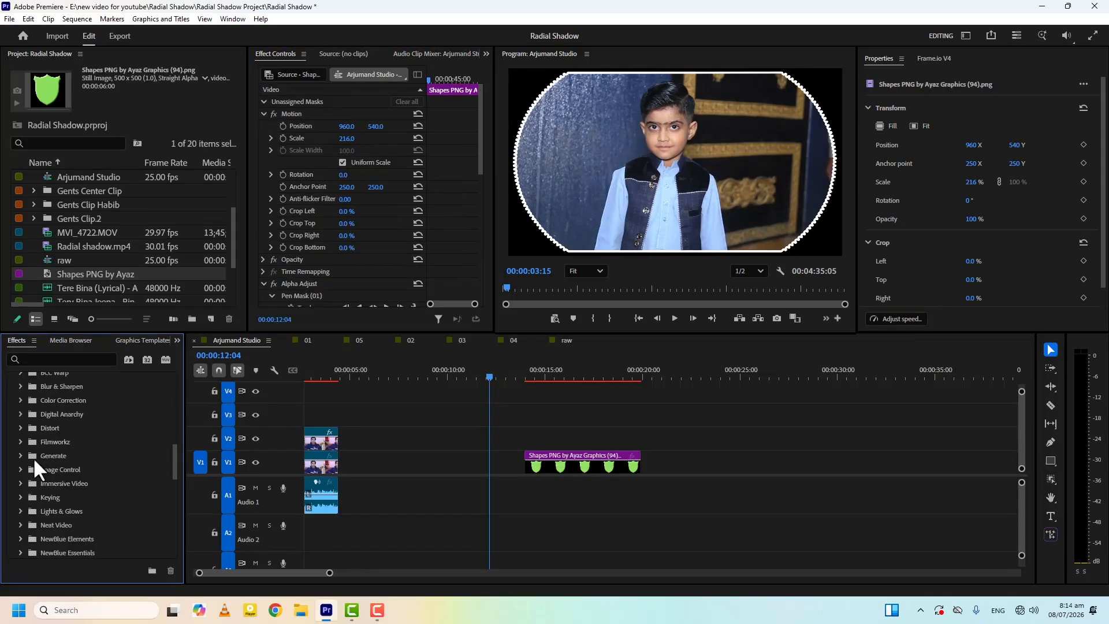
left_click(20, 456)
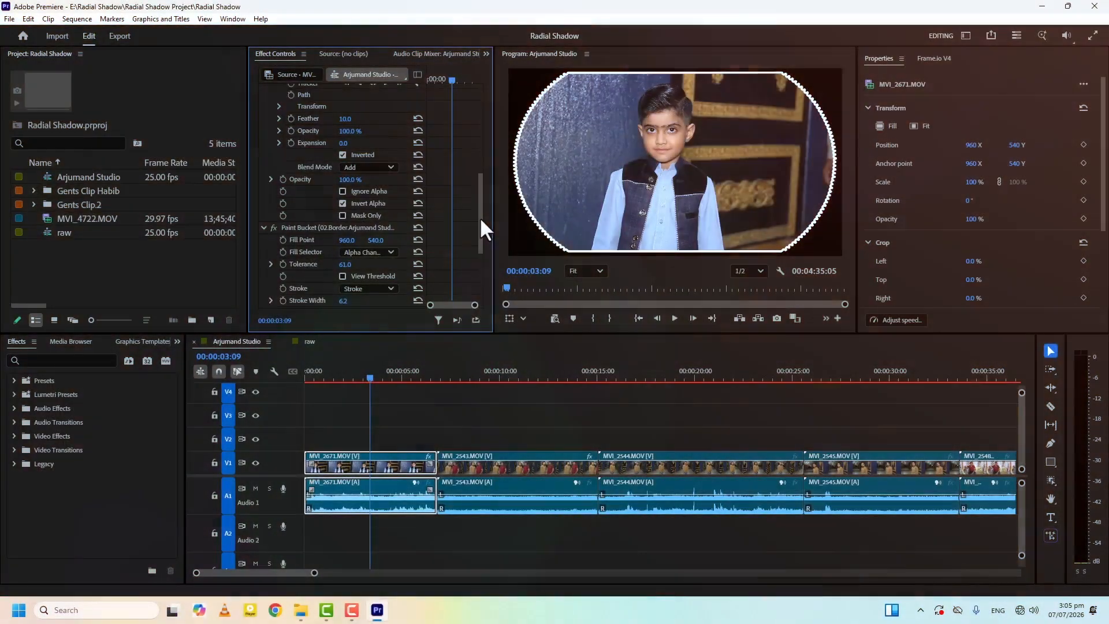
mouse_move(480, 217)
left_mouse_down()
mouse_move(483, 238)
mouse_move(484, 220)
left_mouse_up()
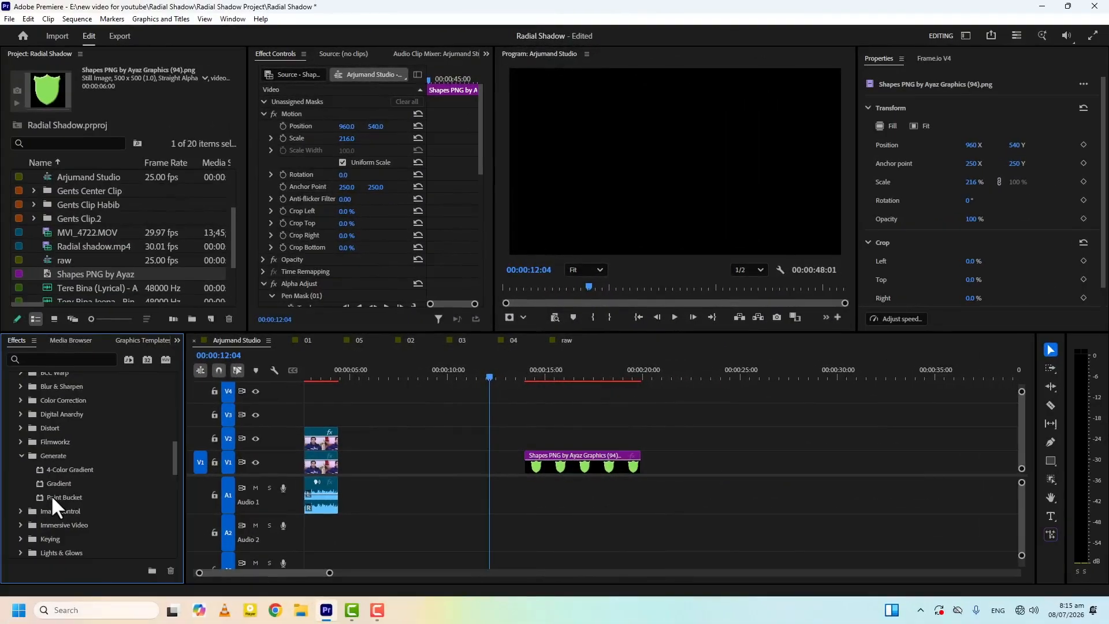
Step: Move the playhead to 00:00:15:23 and set the green shield PNG clip's scale to 228
left_click(564, 370)
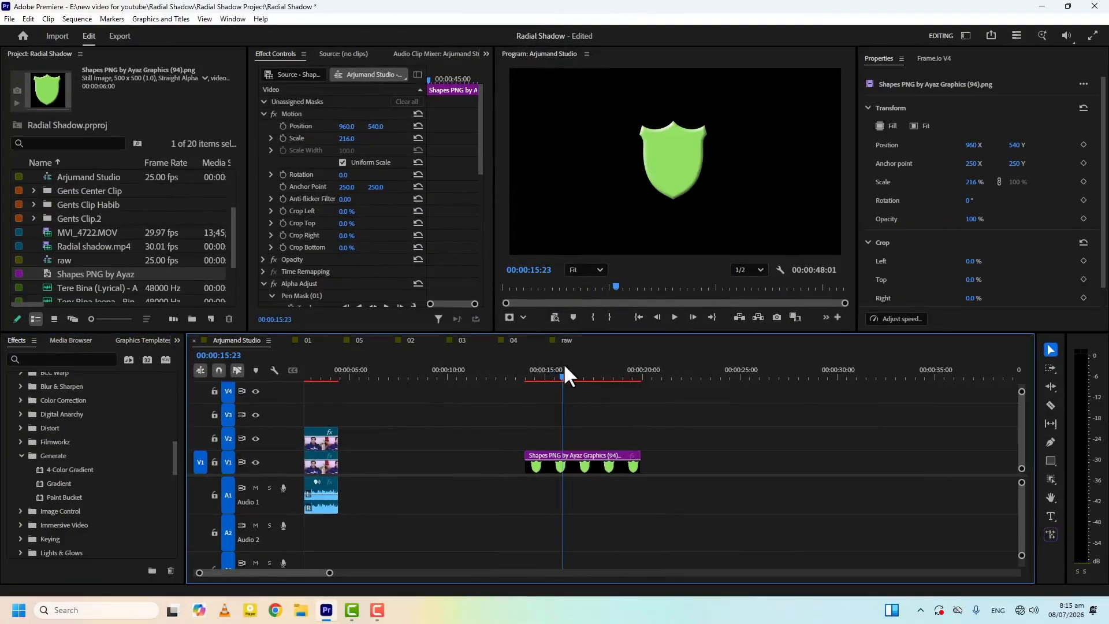
left_click(572, 469)
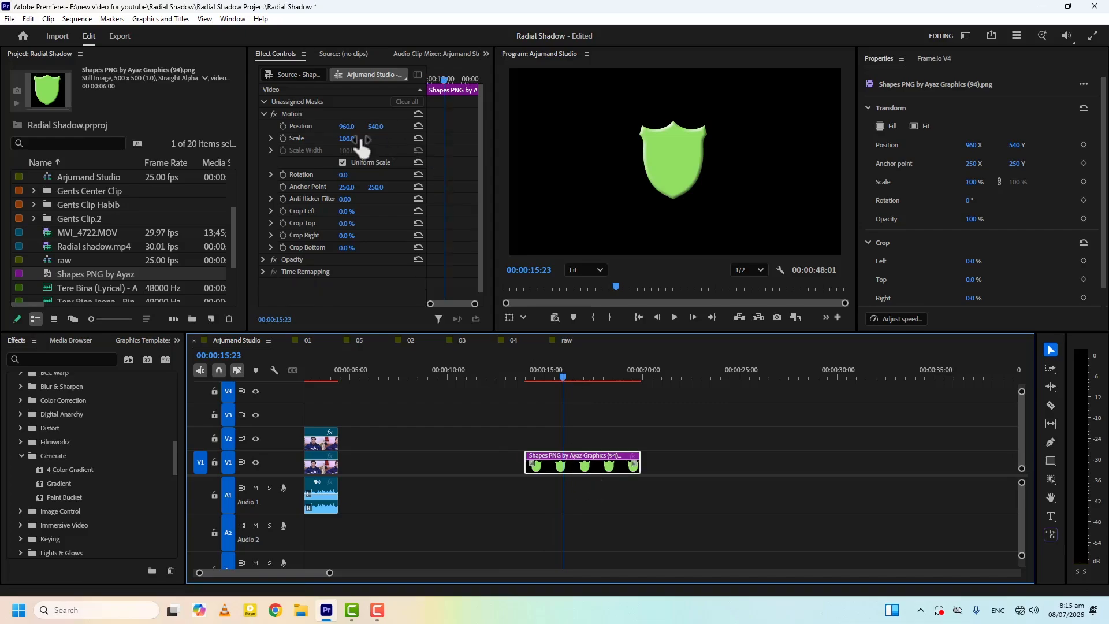
left_click_drag(341, 141, 374, 188)
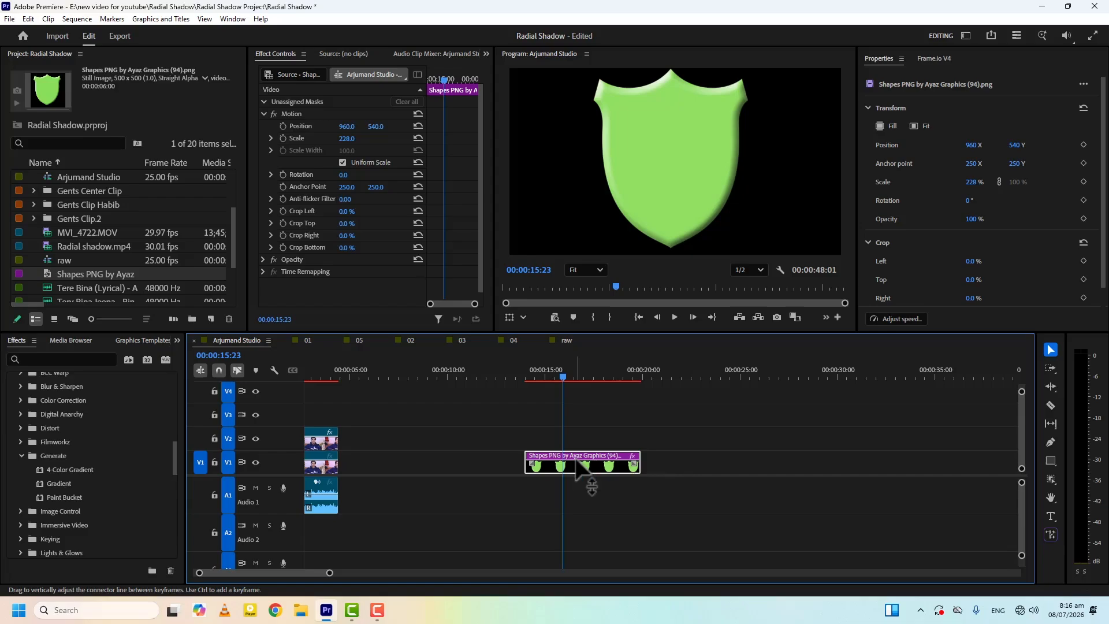
Step: Nest the green shield clip into its own sequence, keeping the default name
right_click(577, 461)
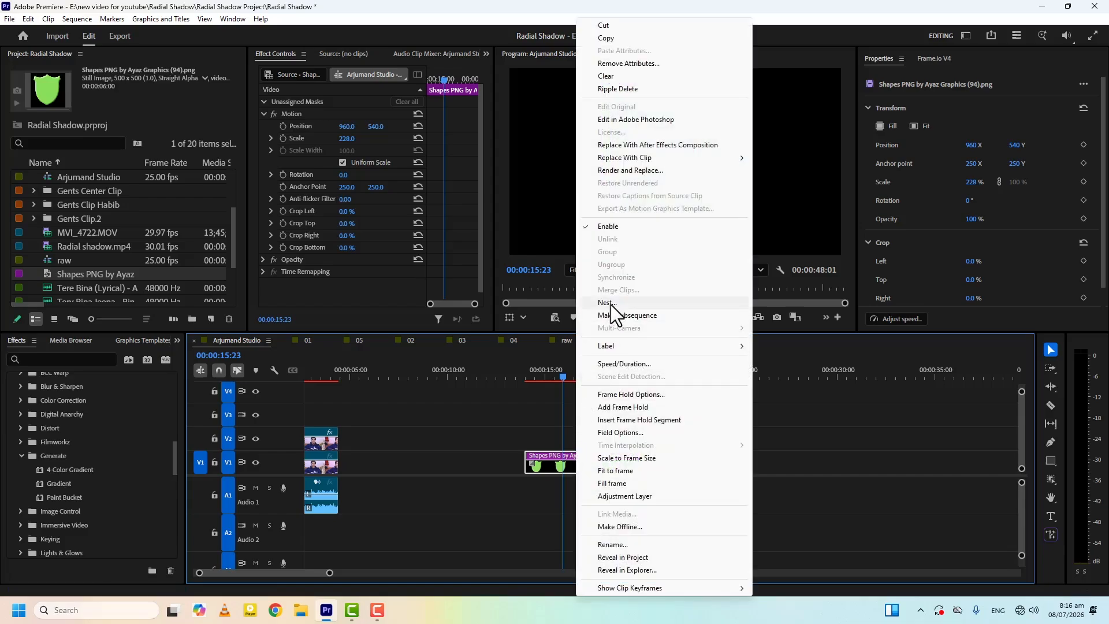
left_click(611, 303)
left_click(576, 316)
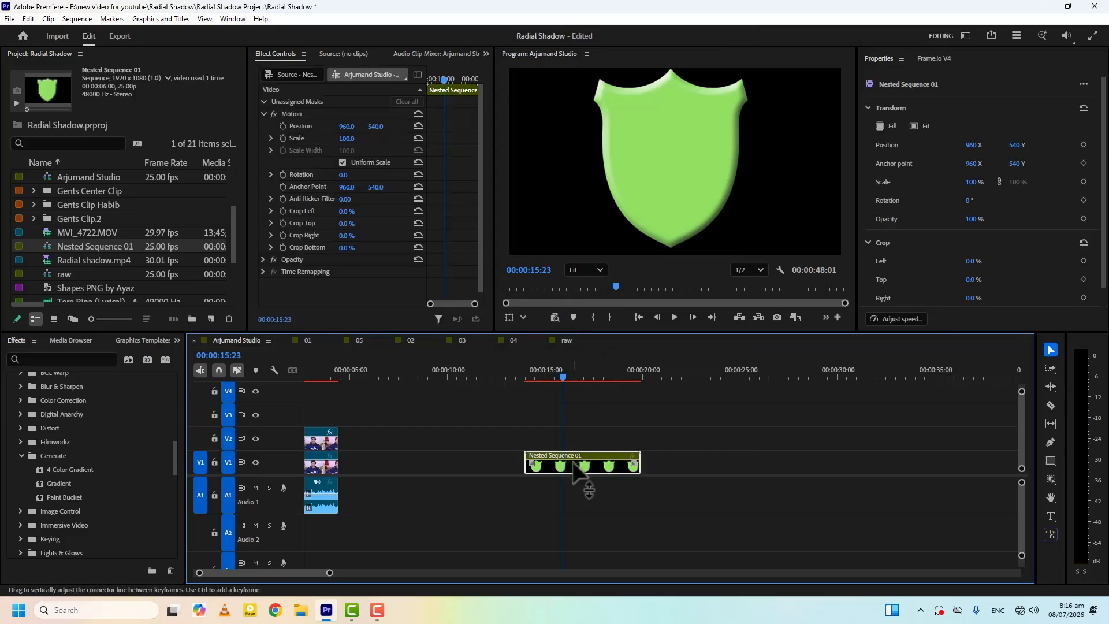
Step: Activate the Pen Mask Tool and maximize the Program monitor, with scroll bars shown and 150% zoom
left_click(1052, 479)
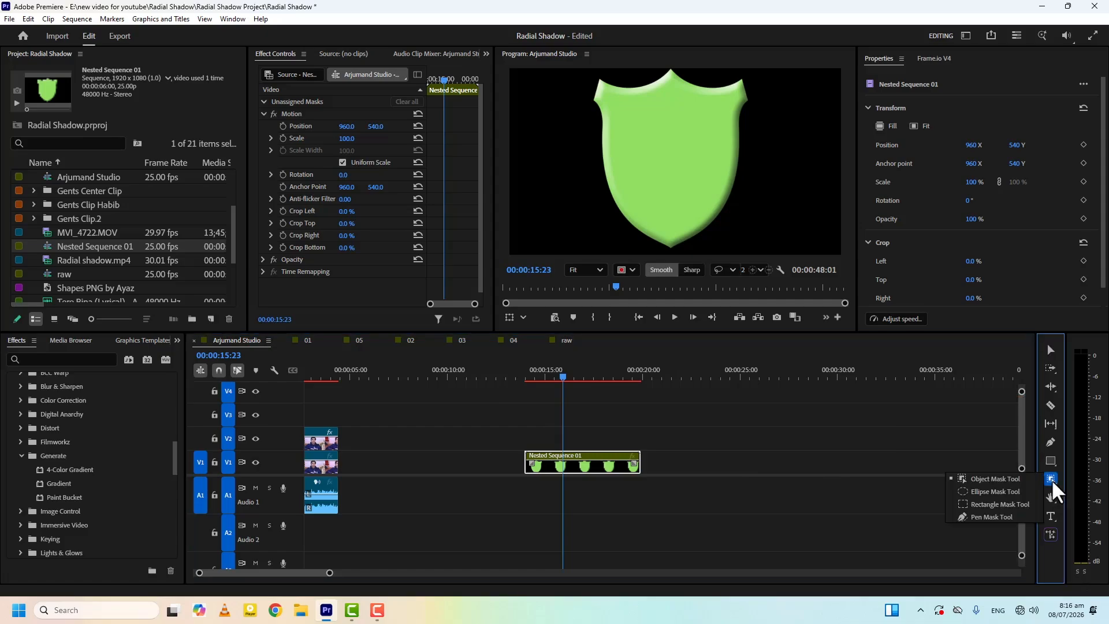
left_click(984, 519)
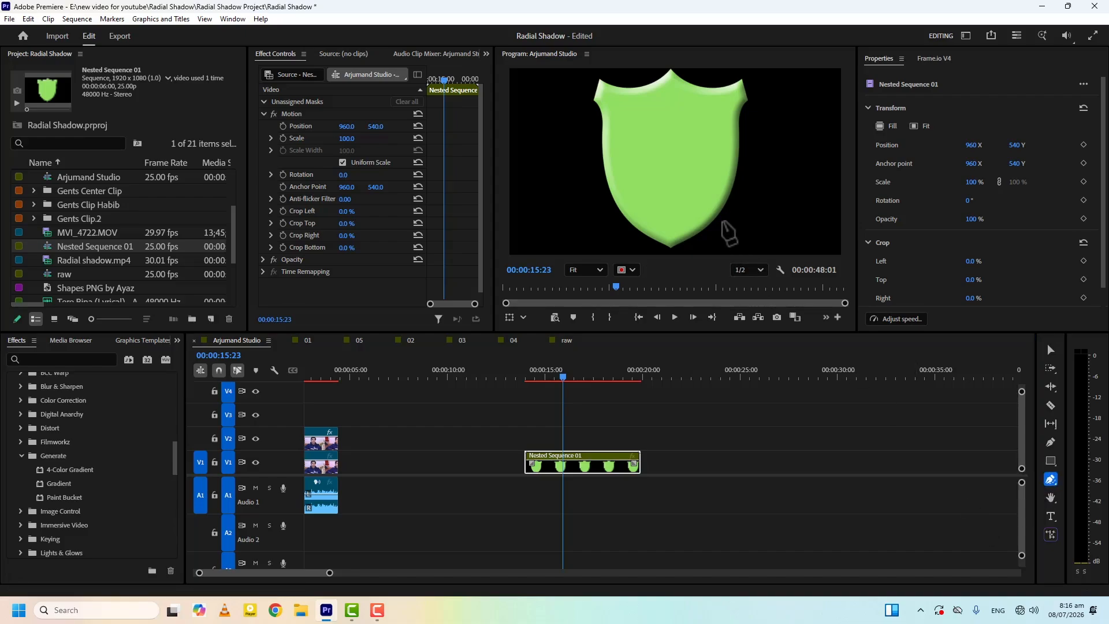
key("grave")
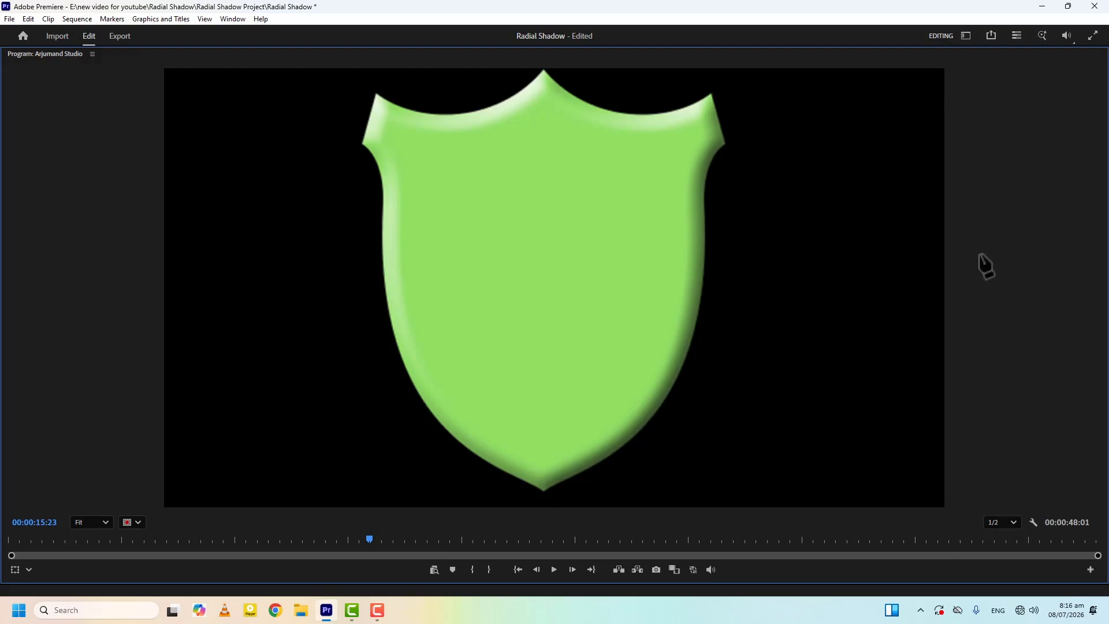
left_click(1033, 522)
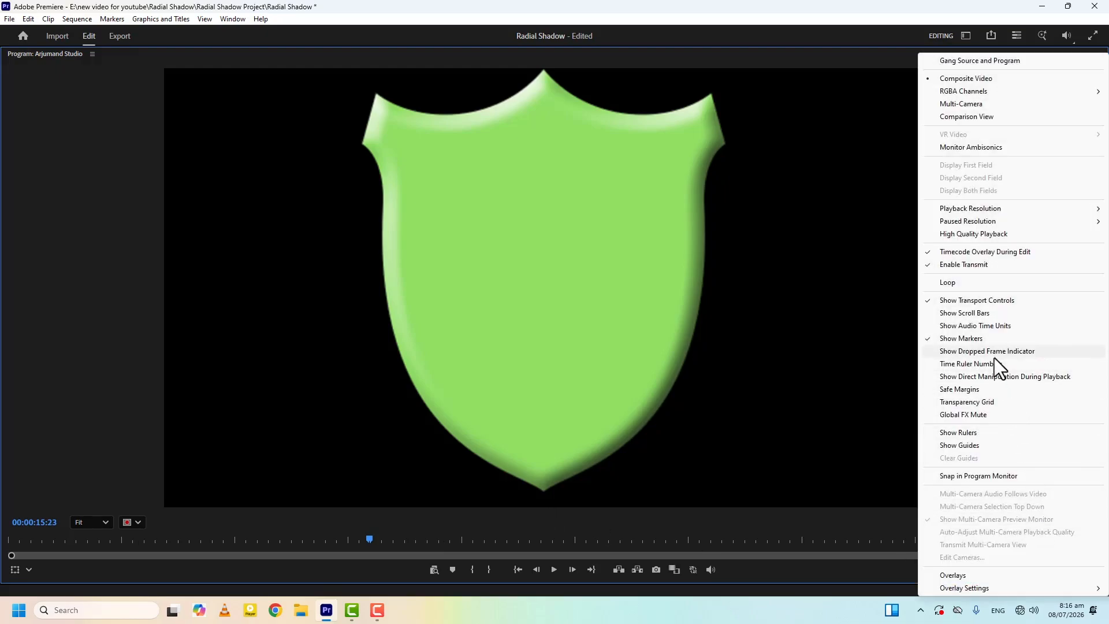
left_click(965, 314)
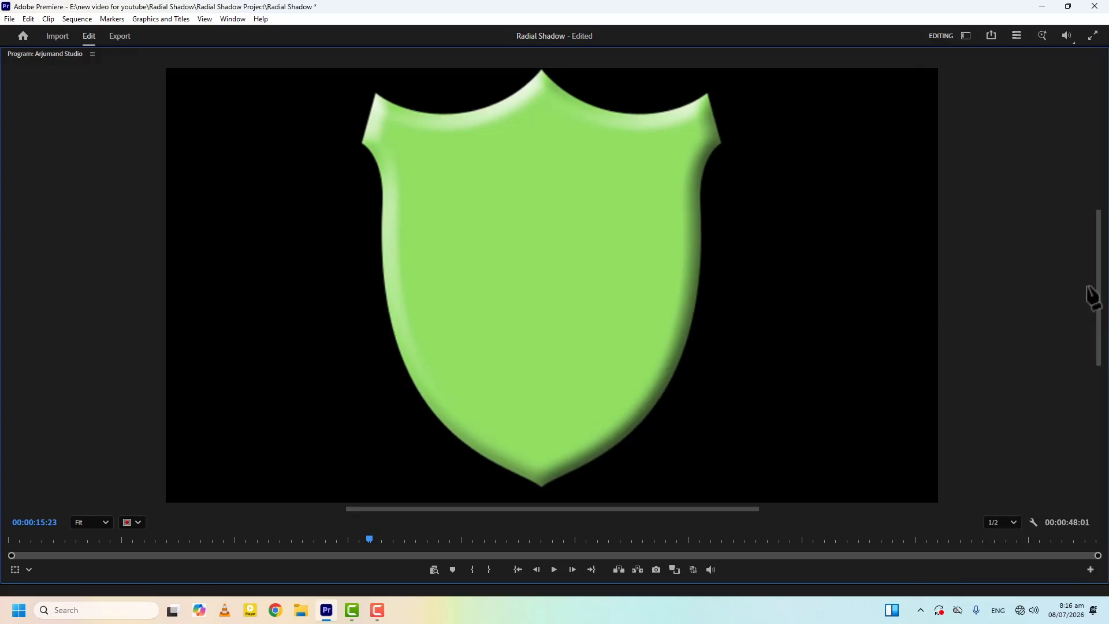
mouse_move(1099, 289)
left_mouse_down()
mouse_move(1097, 300)
mouse_move(1092, 262)
mouse_move(1097, 301)
left_mouse_up()
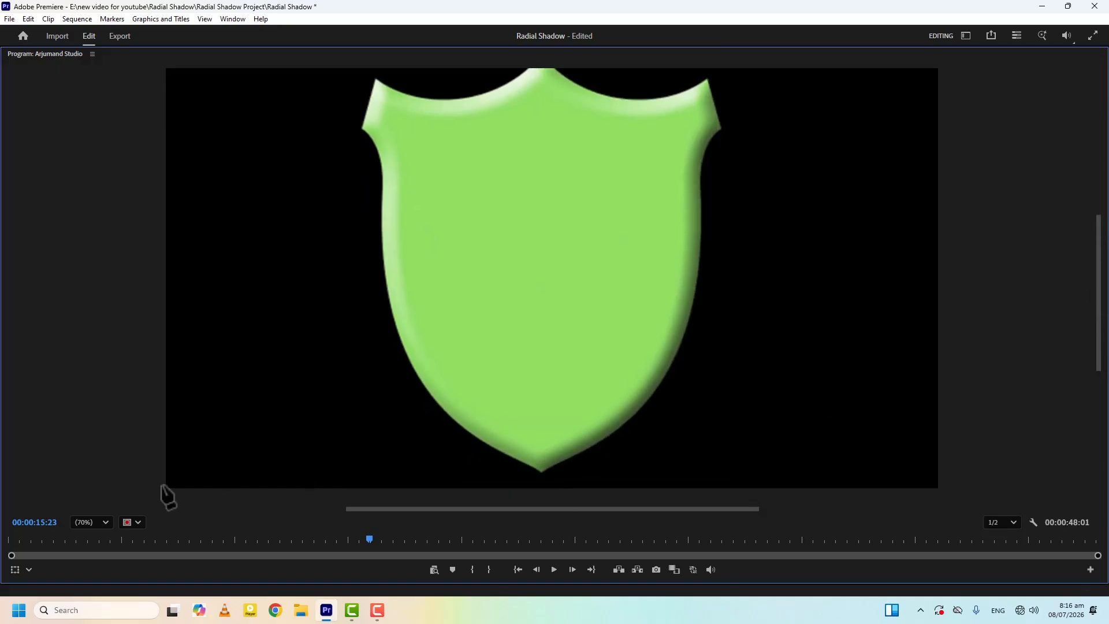
left_click(91, 522)
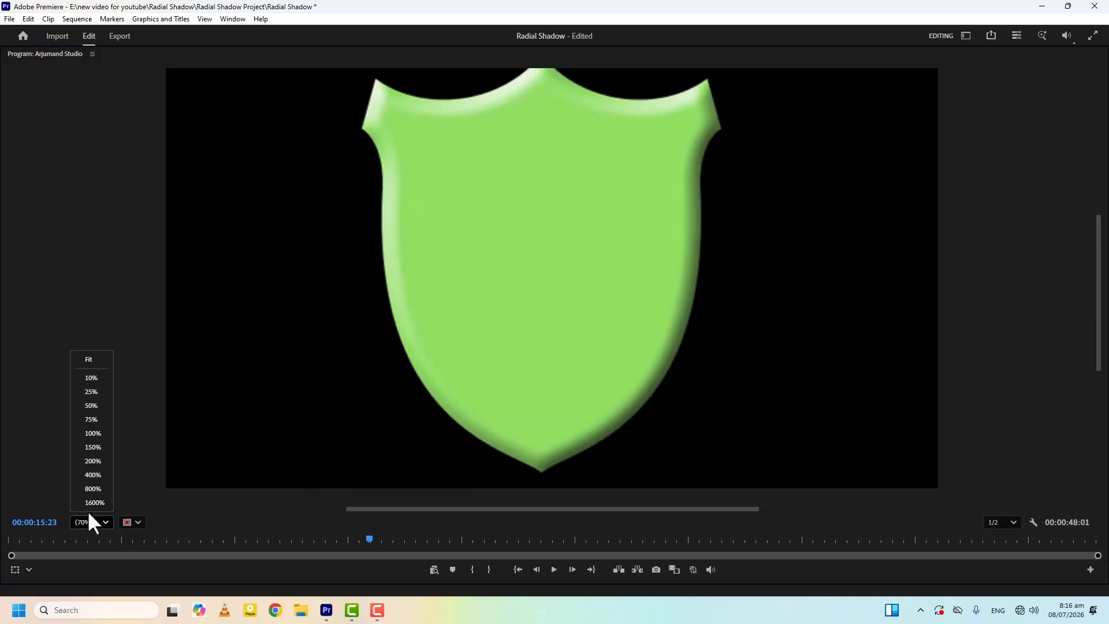
left_click(93, 447)
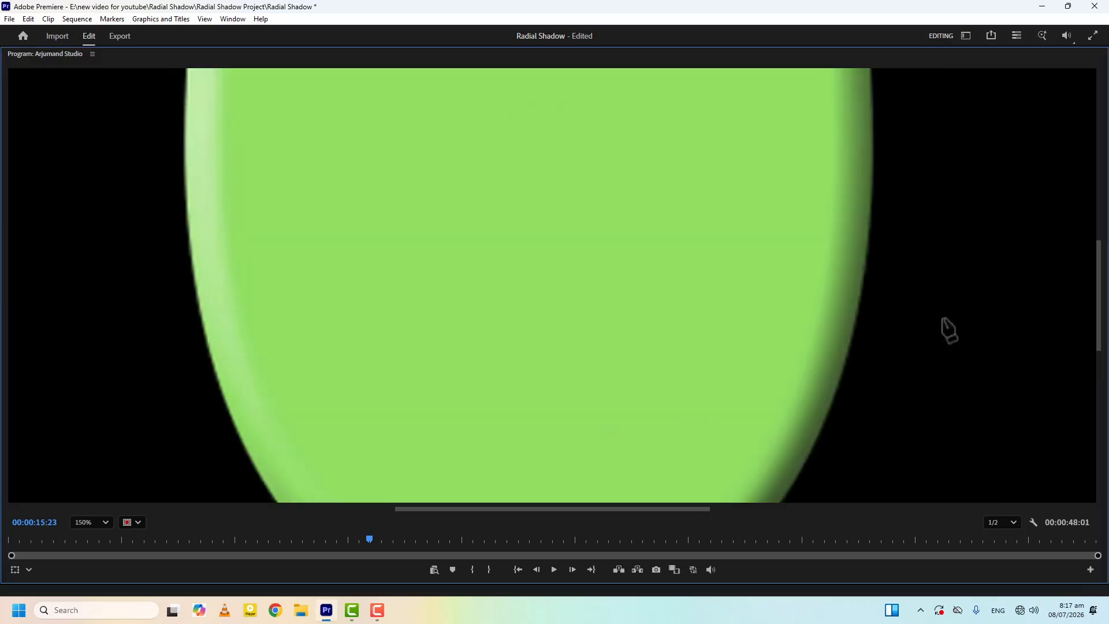
Step: Trace a closed pen mask around the whole outline of the green shield, starting and ending at its upper-right corner
scroll(900, 190, "up", 5)
left_click_drag(884, 155, 822, 188)
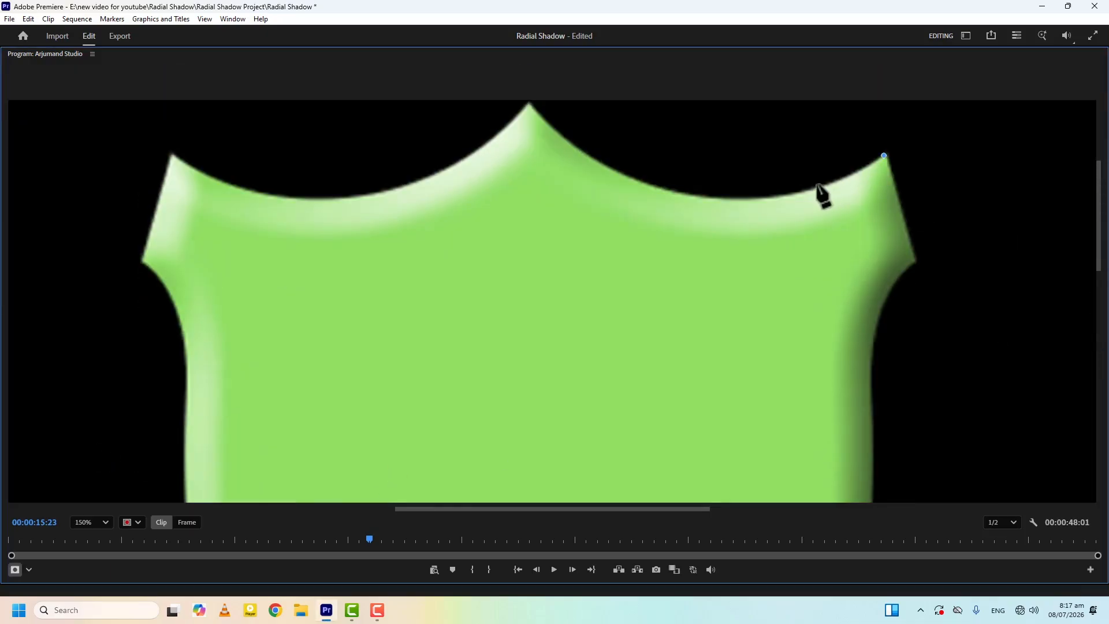
left_click(753, 201)
left_click(529, 102)
left_click(173, 154)
scroll(189, 354, "down", 4)
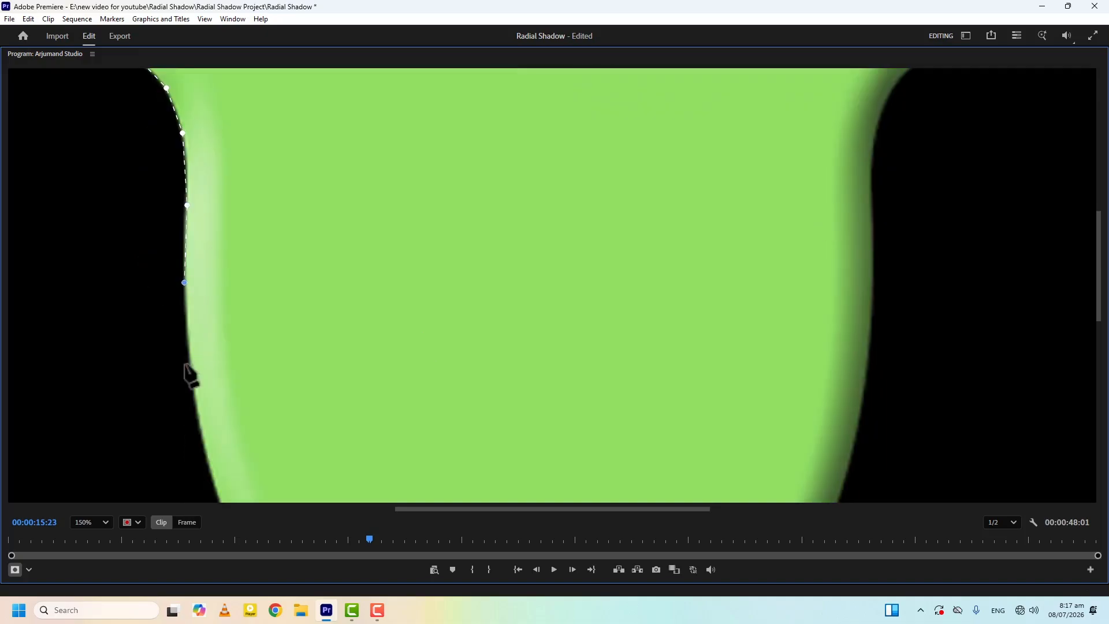
scroll(191, 376, "down", 4)
left_click(275, 359)
left_click(374, 460)
scroll(434, 498, "down", 2)
left_click(529, 426)
left_click(715, 313)
scroll(808, 198, "up", 4)
left_click(837, 388)
left_click(872, 105)
scroll(872, 104, "up", 5)
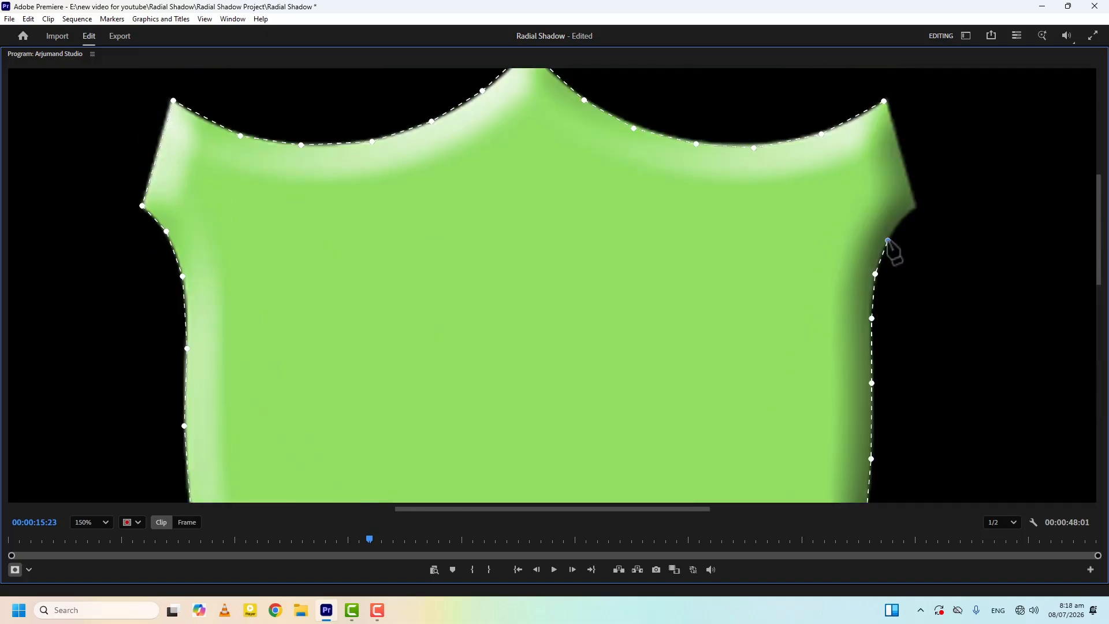
left_click(884, 102)
Step: Restore the Program monitor to its normal size and set its zoom to Fit
key("grave")
left_click(581, 270)
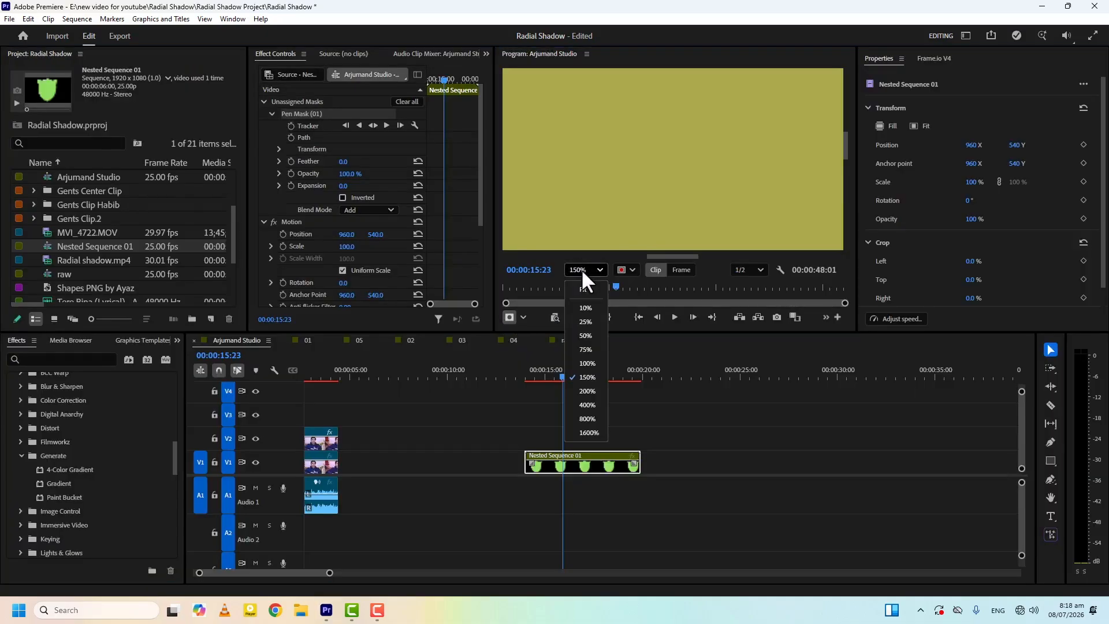
left_click(585, 289)
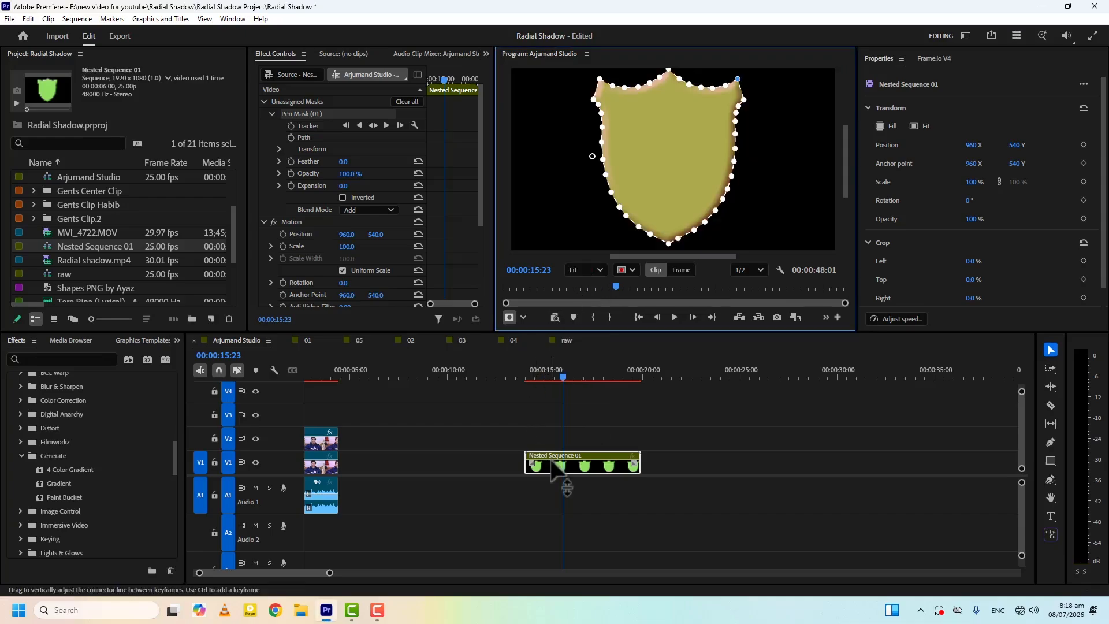
Step: Convert the unassigned Pen Mask (01) on the nested shield clip to an opacity mask and hide the mask overlay in the Program monitor
right_click(304, 113)
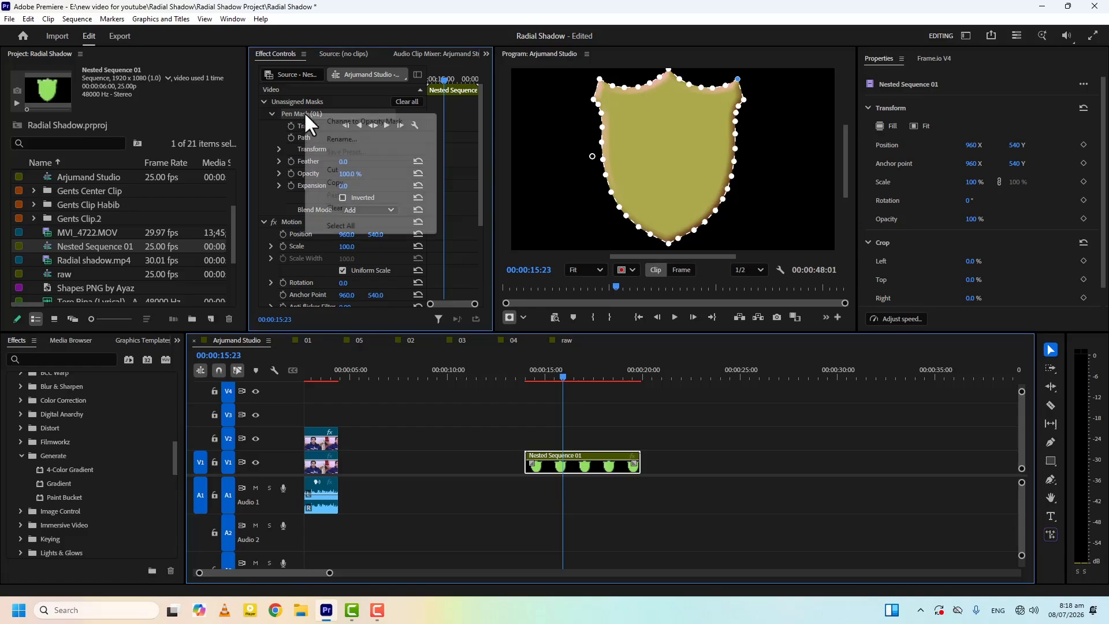
left_click(352, 122)
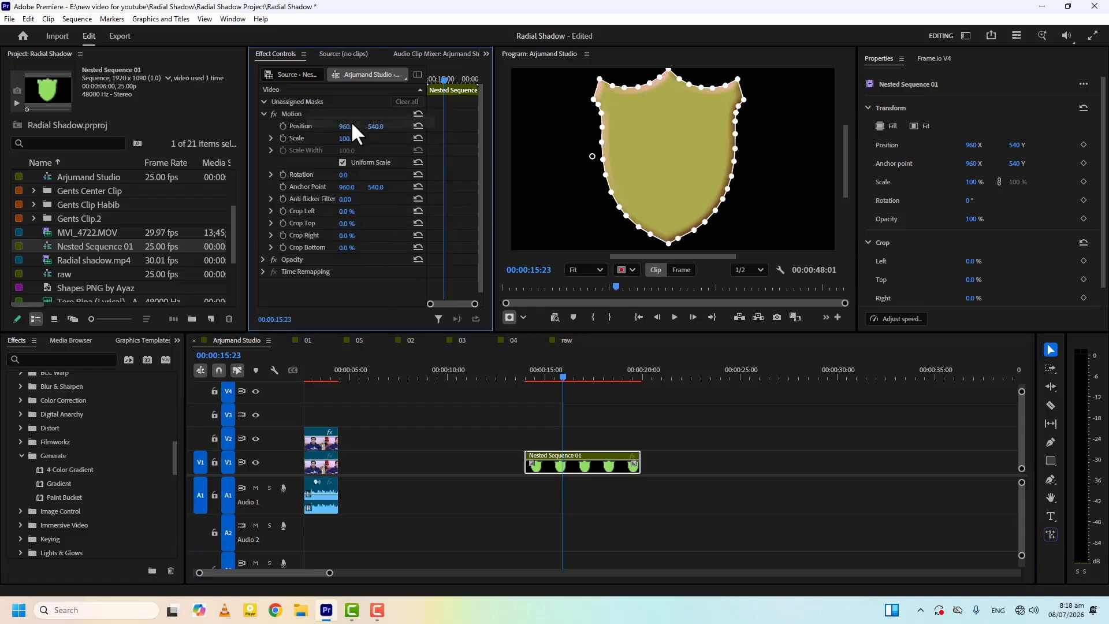
left_click(509, 317)
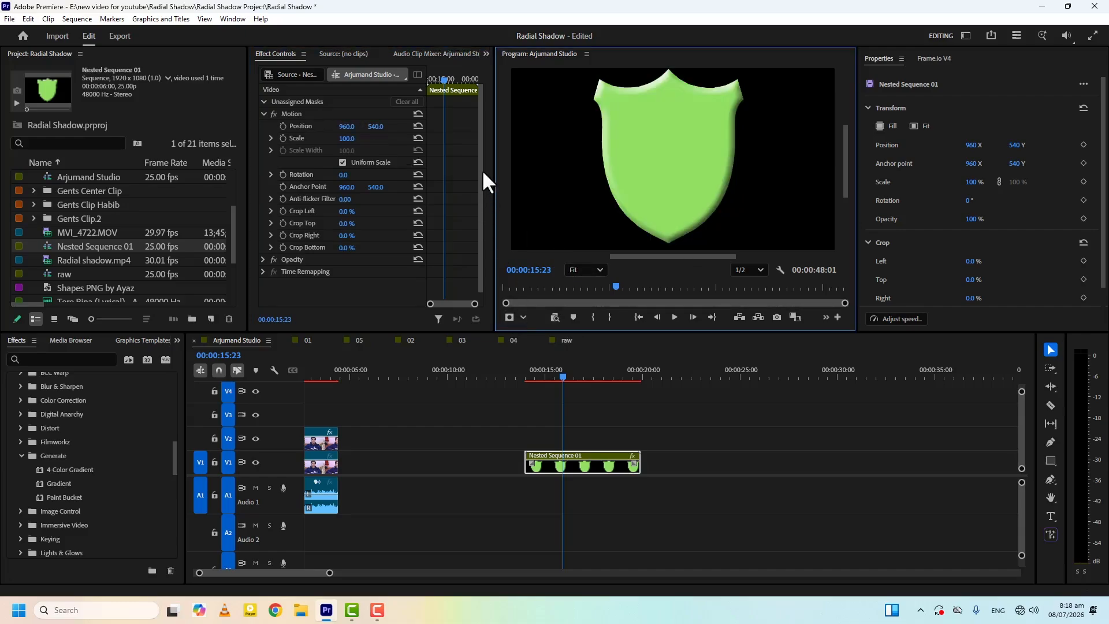
Step: Find the Alpha Adjust effect and apply it to the Nested Sequence 01 clip on V1
left_click_drag(479, 162, 479, 179)
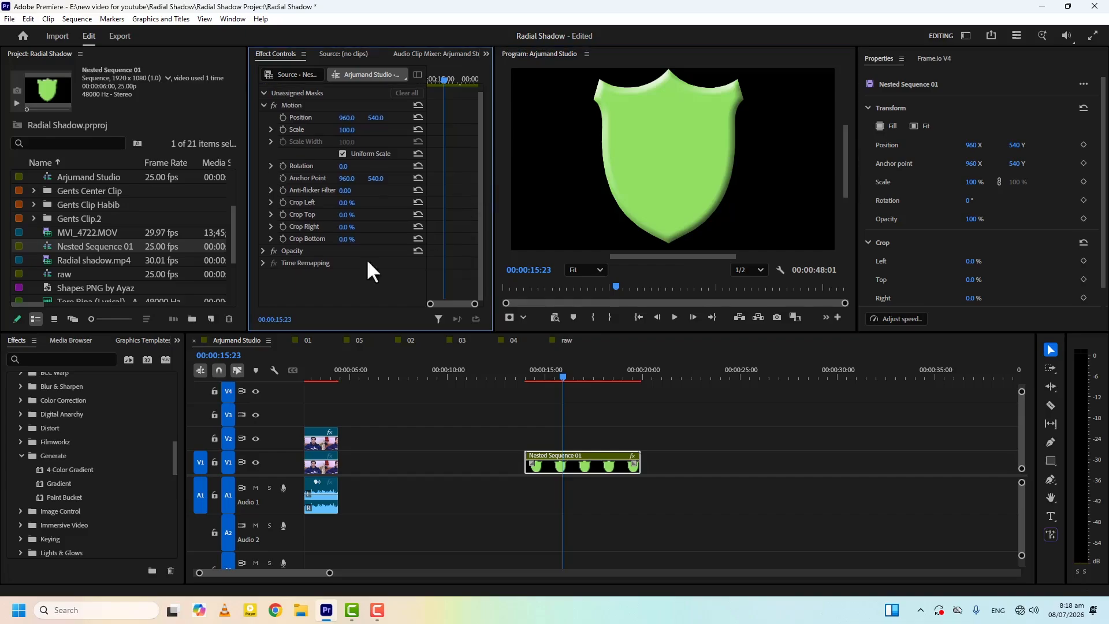
left_click(91, 359)
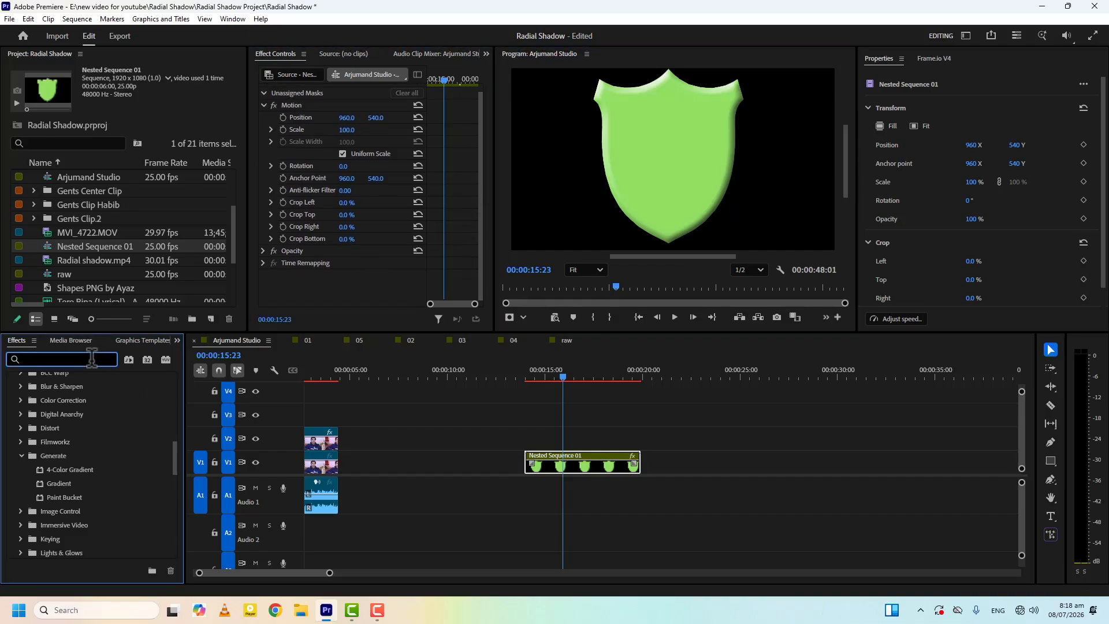
type("alpha")
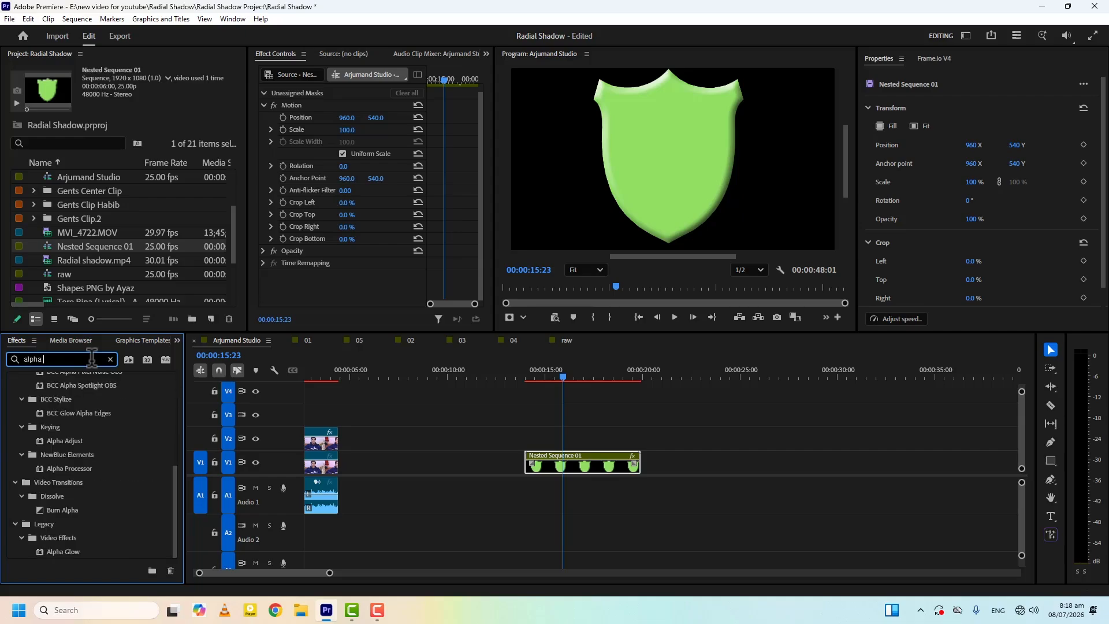
type(" ad")
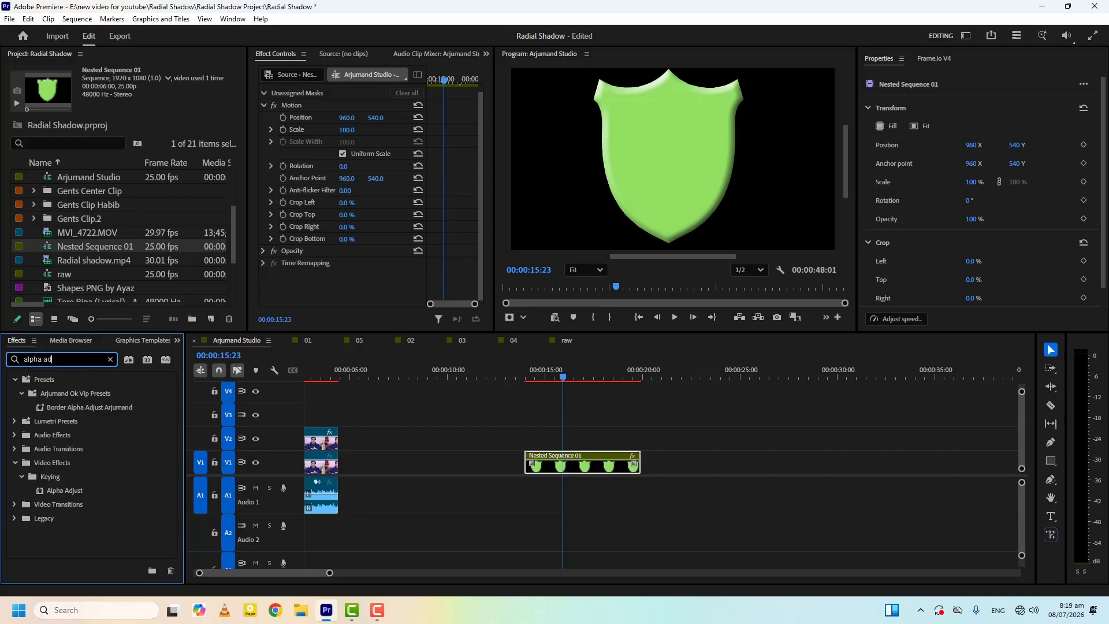
left_click_drag(36, 487, 563, 465)
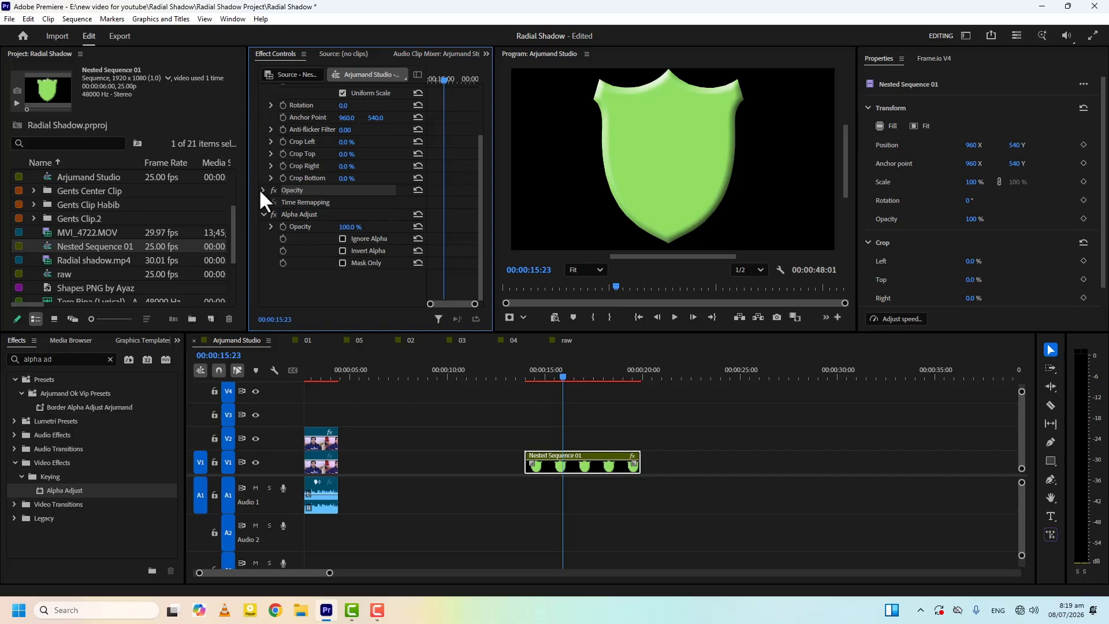
Step: Move Pen Mask (01) out of the clip's Opacity effect and into its Alpha Adjust effect
left_click(263, 191)
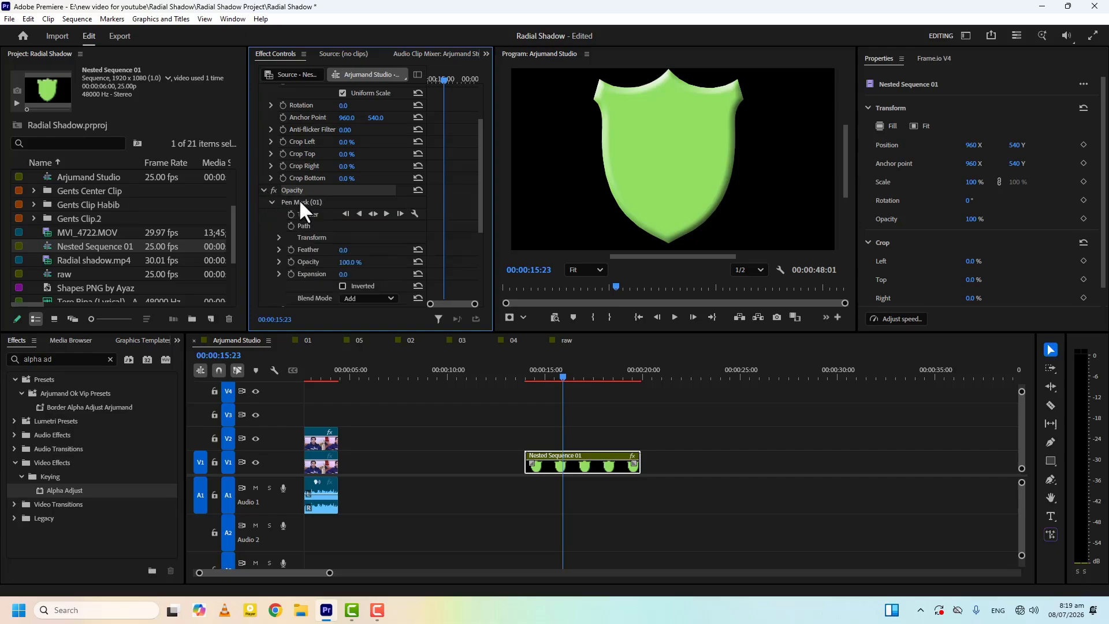
left_click_drag(480, 197, 477, 223)
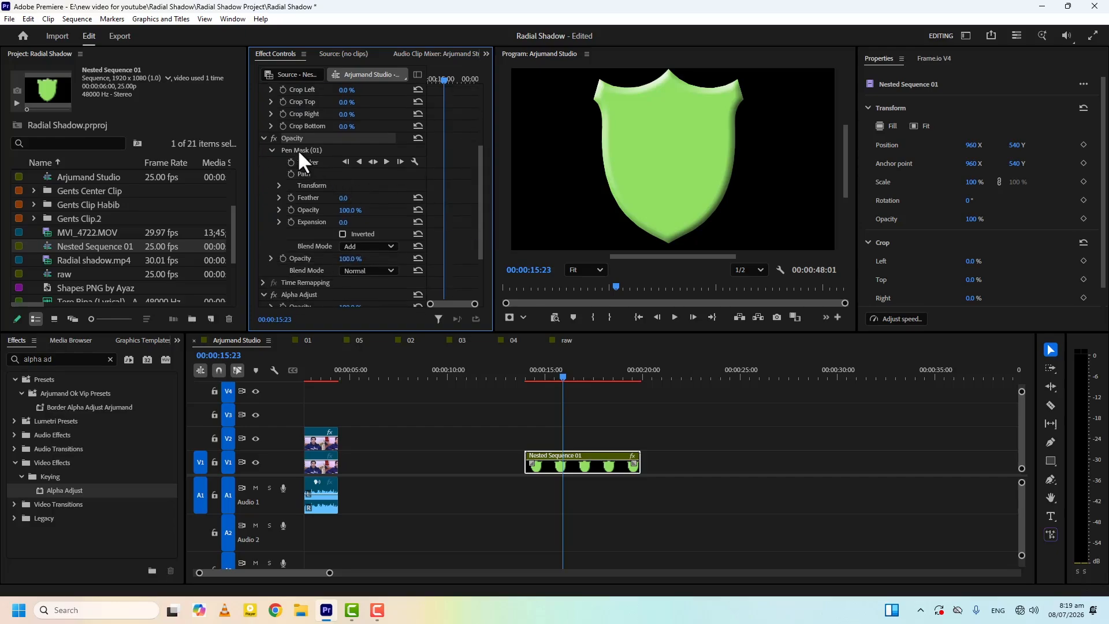
left_click(300, 151)
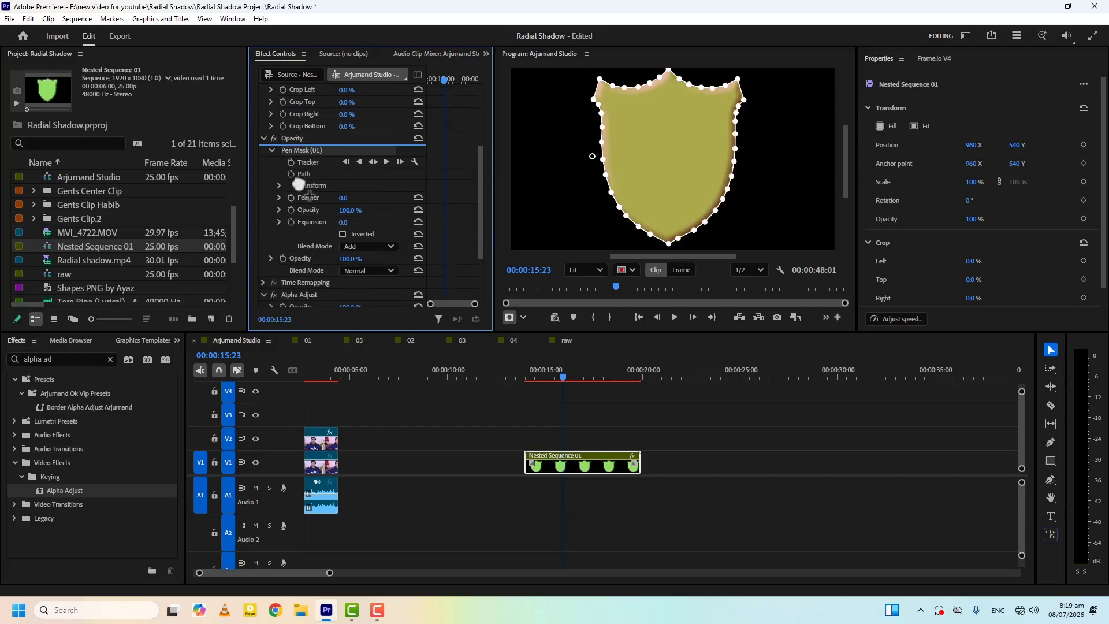
scroll(299, 289, "down", 3)
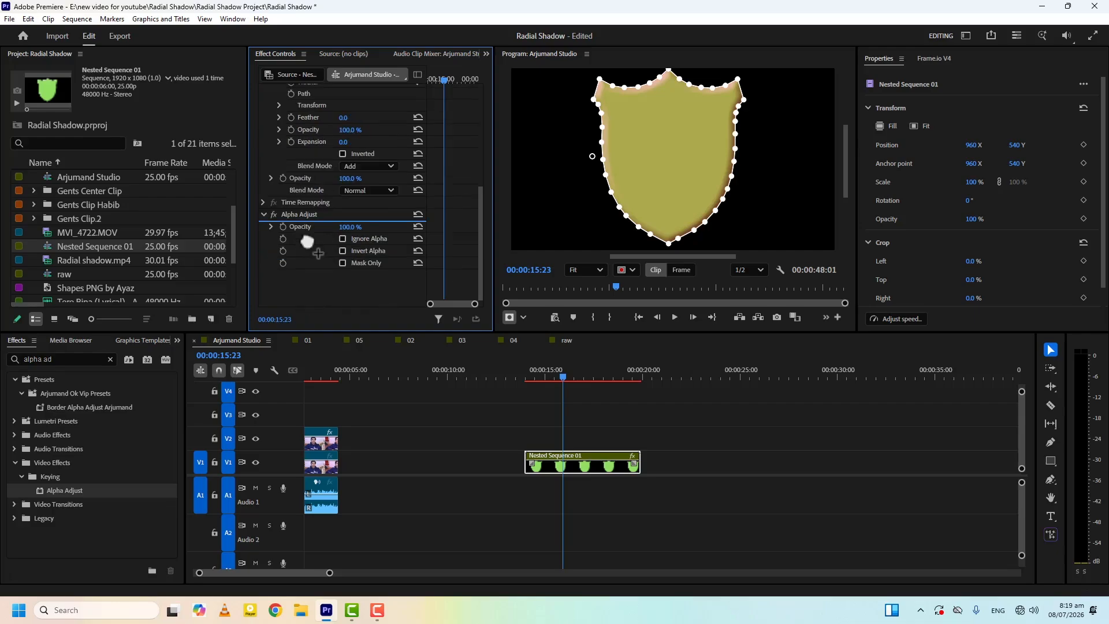
left_click_drag(307, 241, 305, 218)
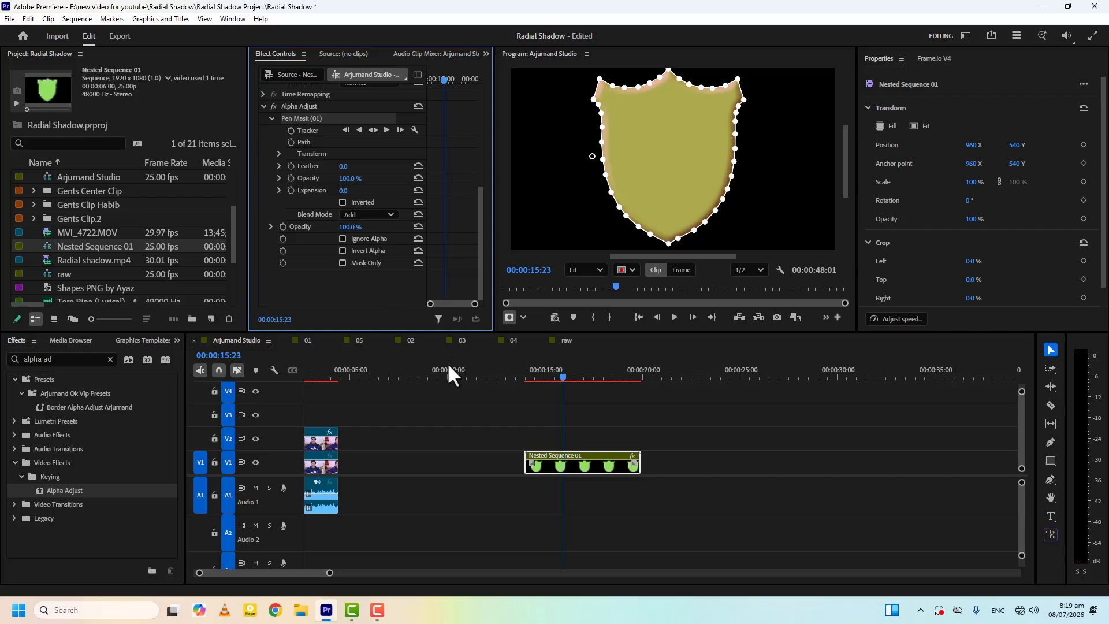
Step: Find the Paint Bucket effect and apply it to the Nested Sequence 01 clip
left_click(110, 359)
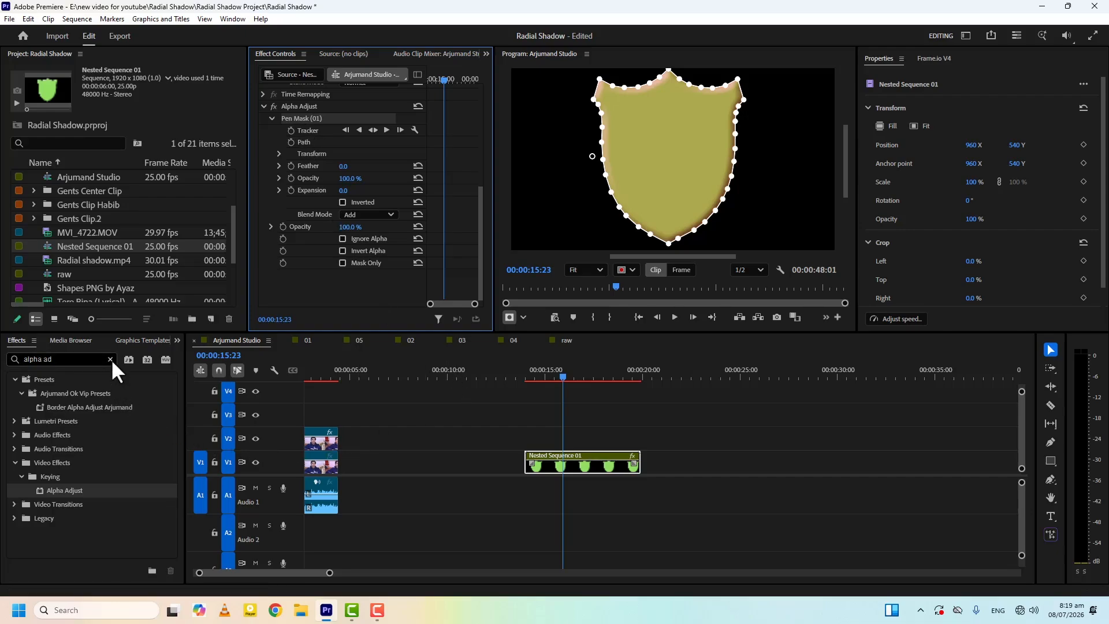
left_click(78, 359)
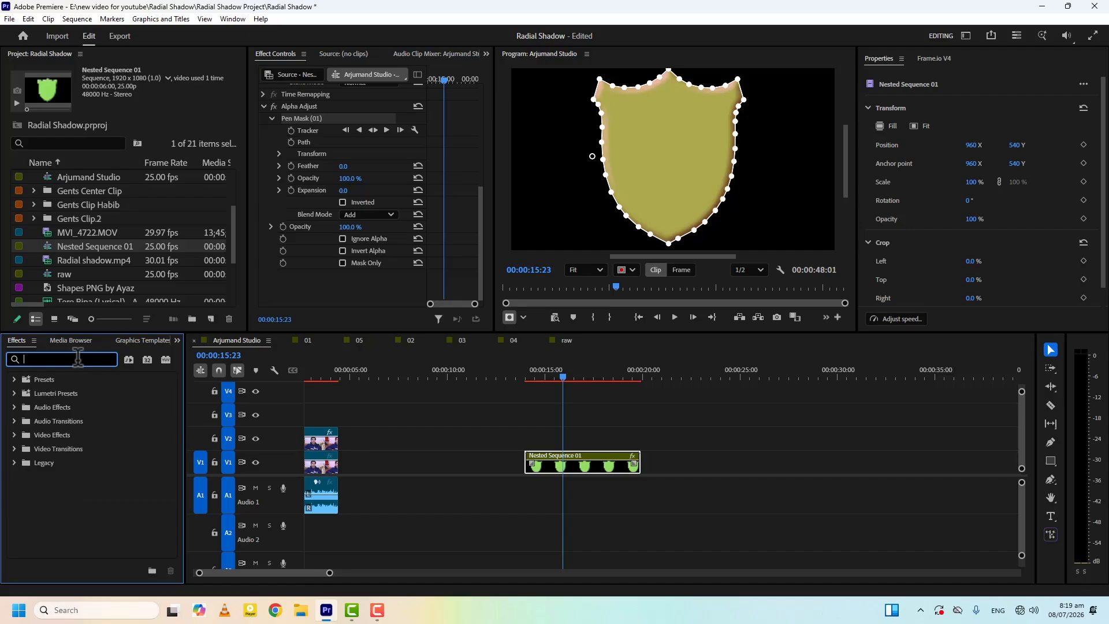
type("pain")
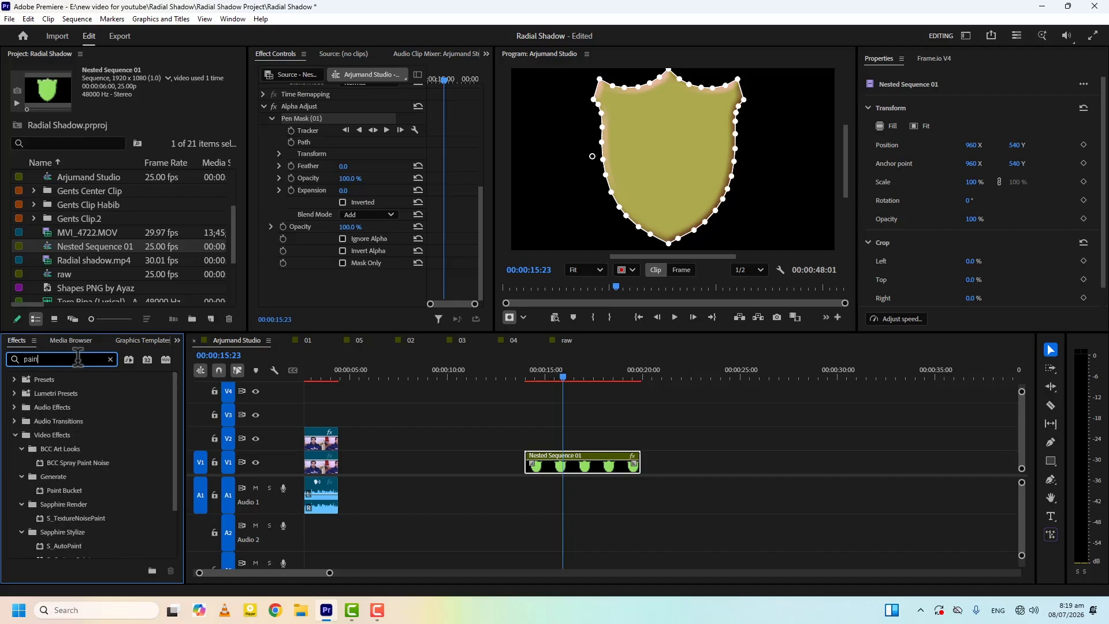
type("t bu")
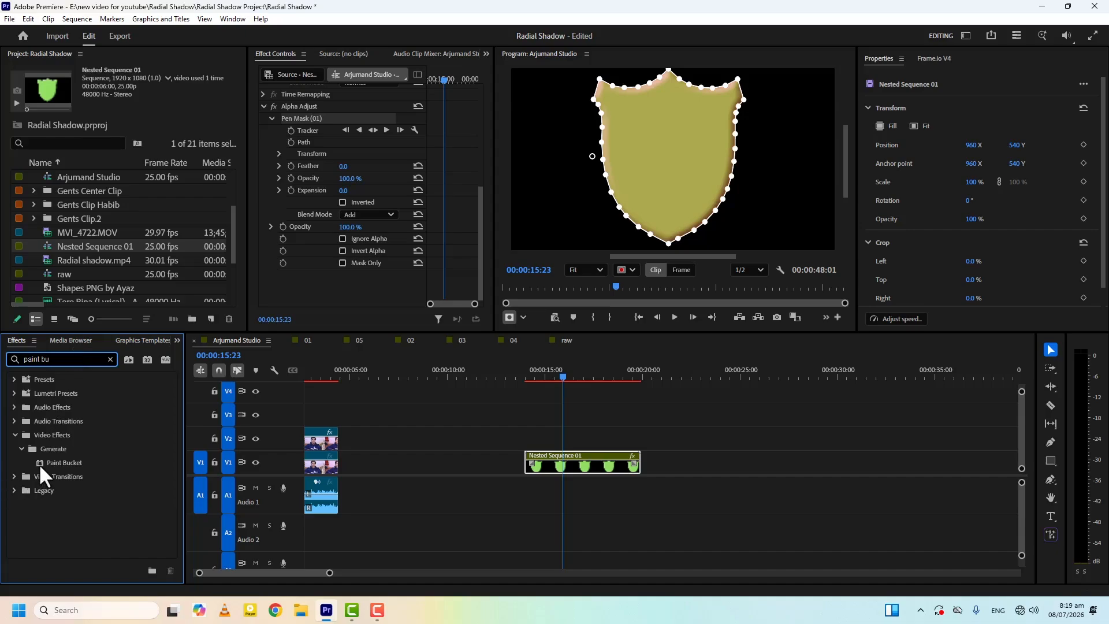
mouse_move(39, 463)
left_mouse_down()
mouse_move(542, 396)
mouse_move(554, 461)
left_mouse_up()
Step: Set Paint Bucket's Fill Selector to Alpha Channel and its Stroke to Stroke, with a Stroke Width of 8.6
left_click_drag(478, 192, 477, 237)
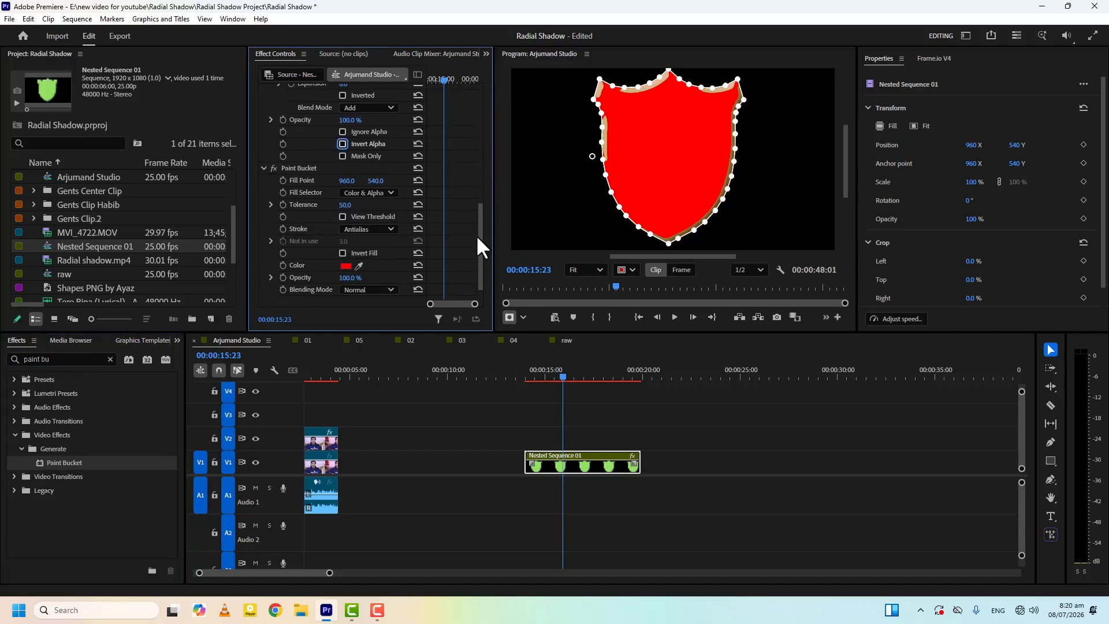
left_click(387, 194)
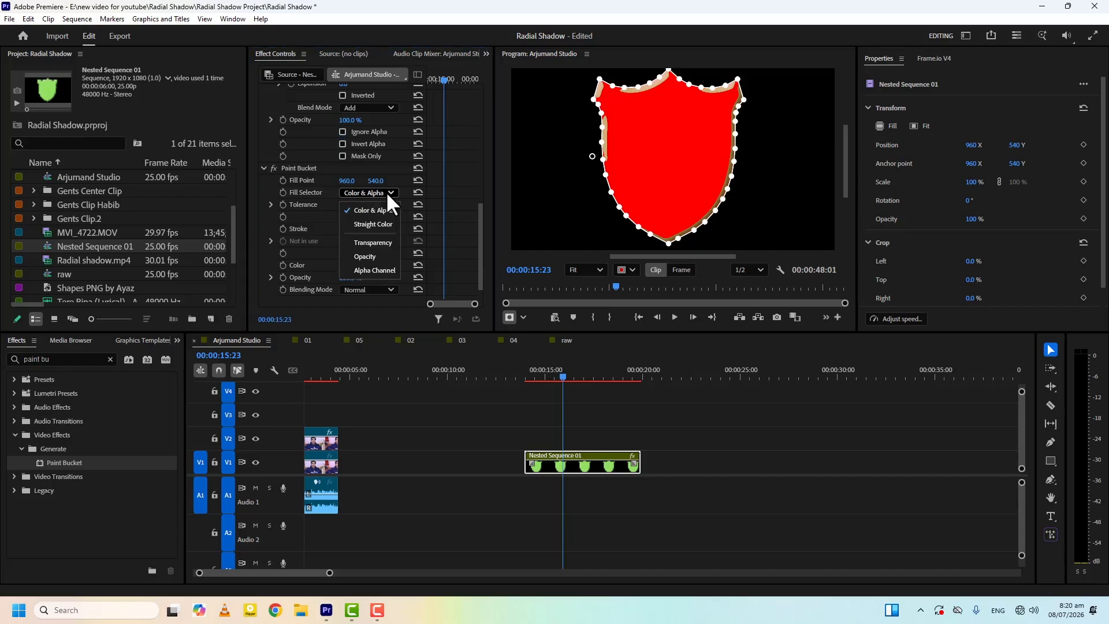
left_click(362, 269)
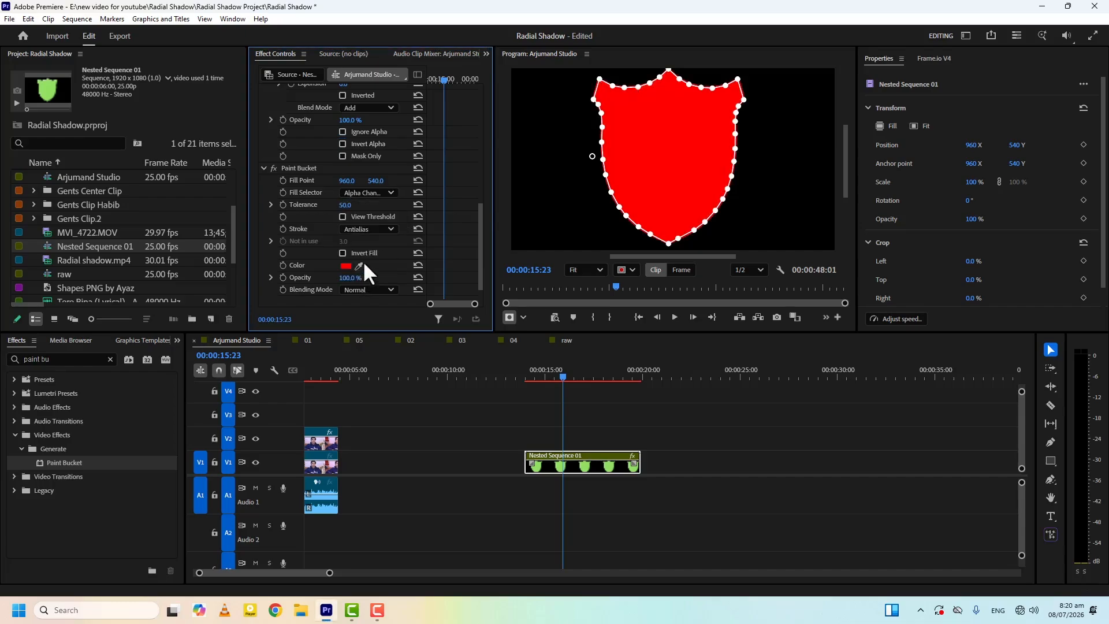
left_click(390, 231)
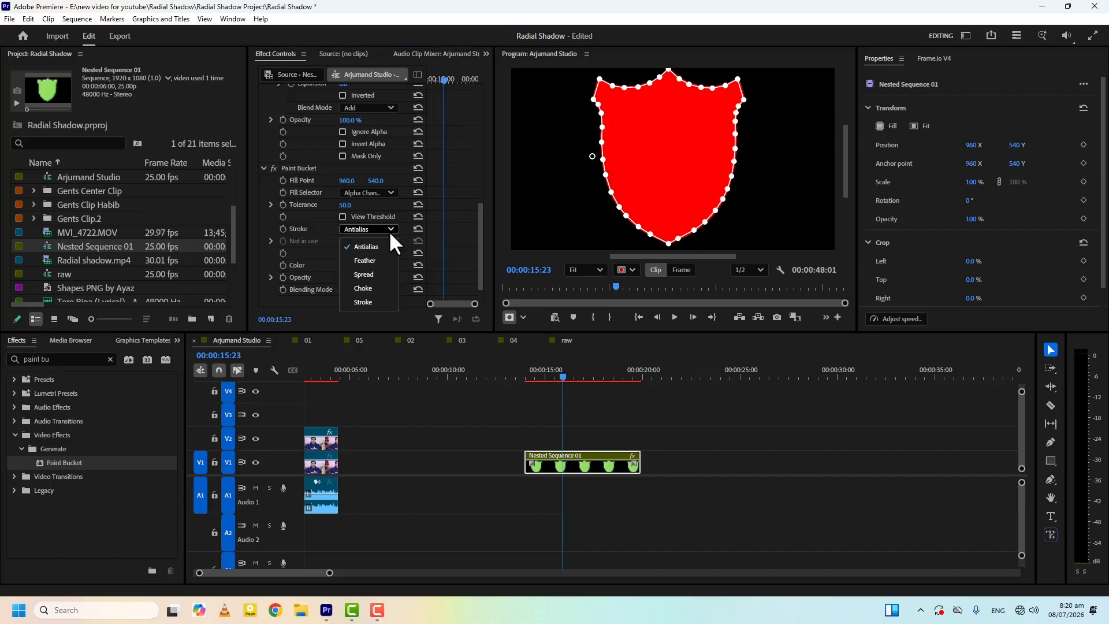
left_click(362, 302)
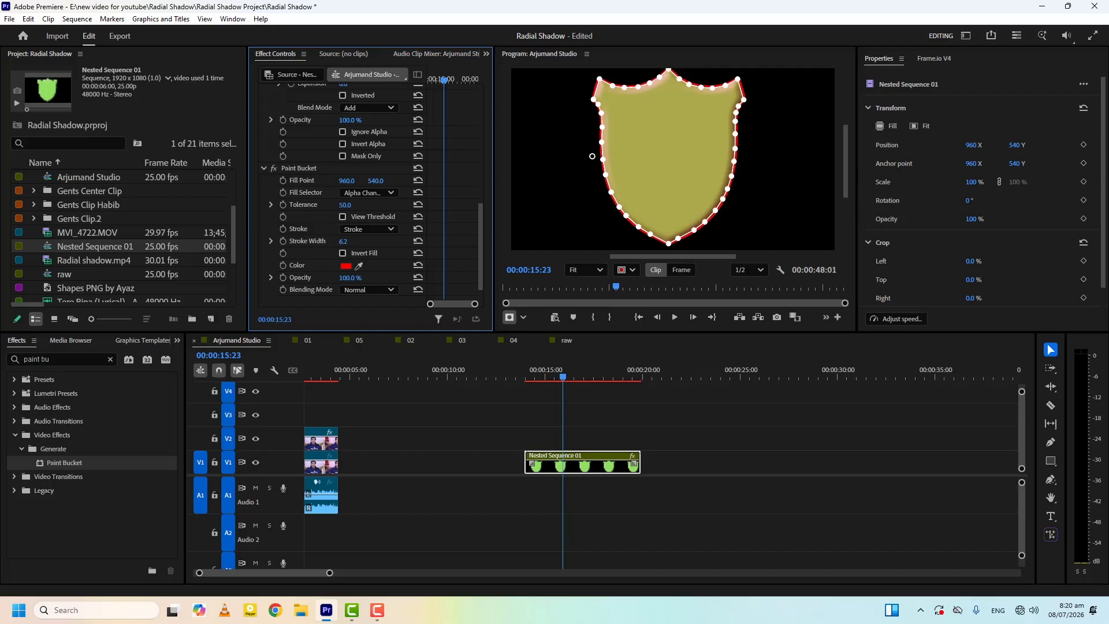
scroll(447, 270, "down", 1)
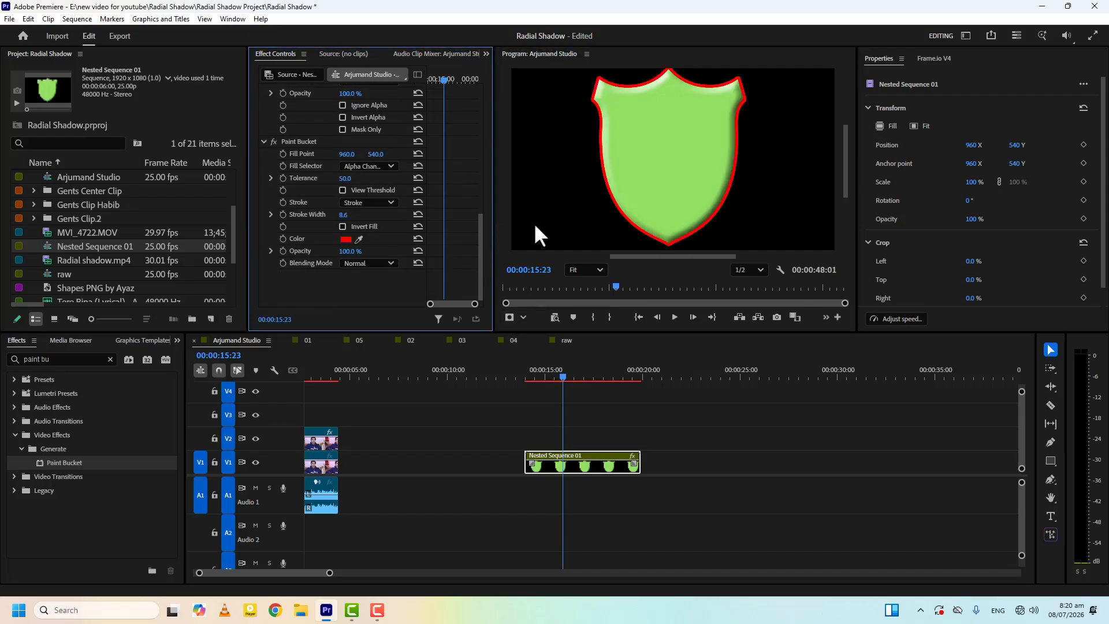
Step: Change the Paint Bucket stroke color to white
left_click(346, 239)
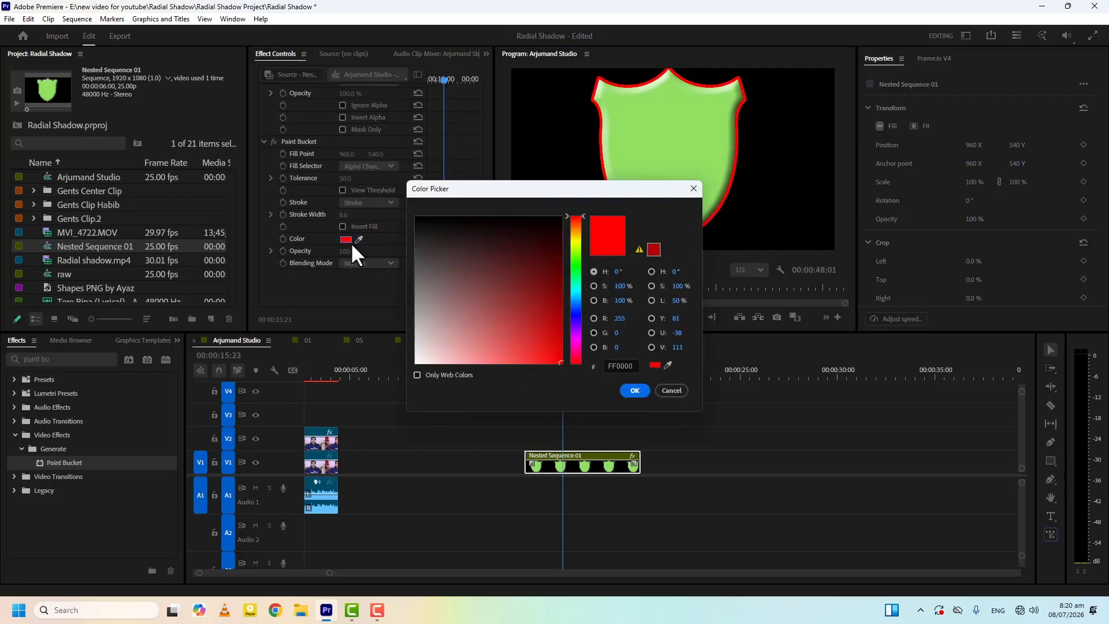
left_click(416, 363)
left_click(634, 391)
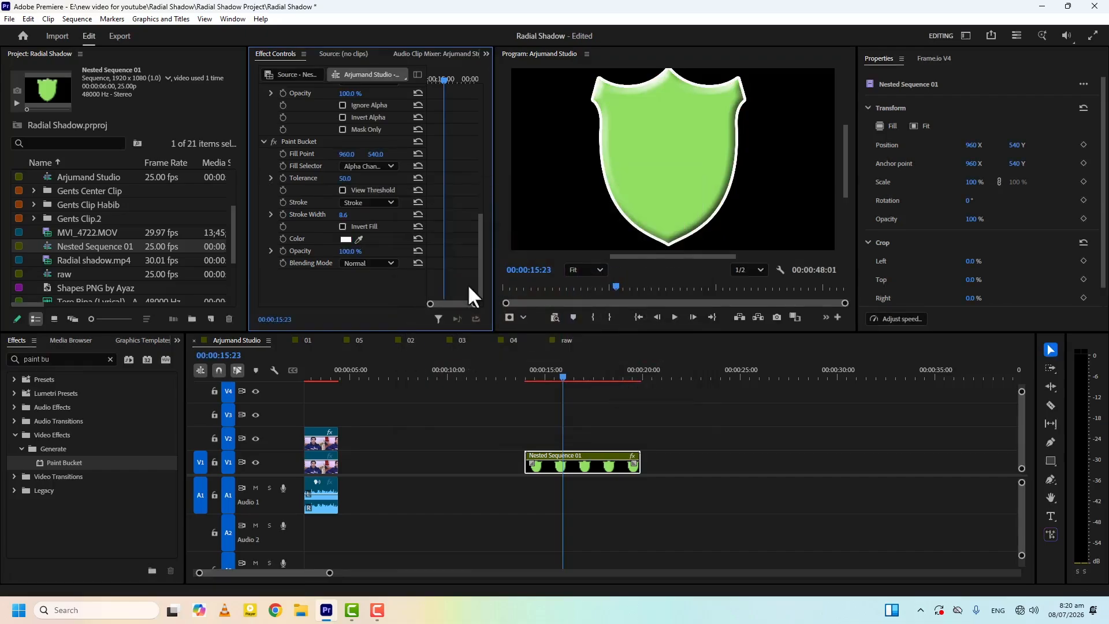
Step: Enable Invert Alpha in the Alpha Adjust effect and set its Pen Mask (01) to Inverted
scroll(409, 182, "up", 2)
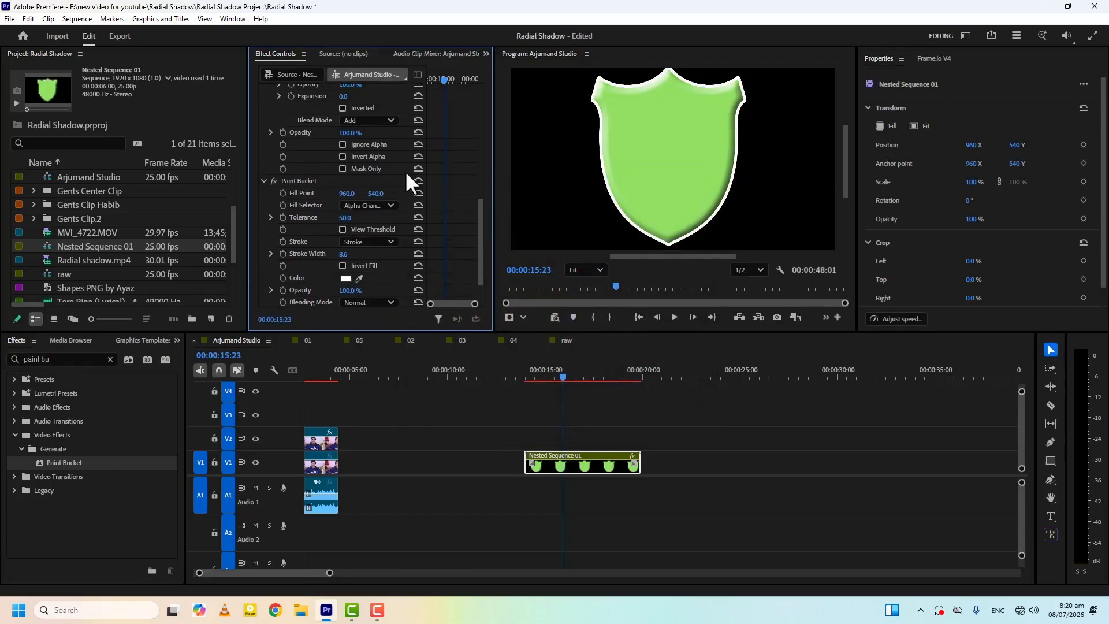
left_click(343, 157)
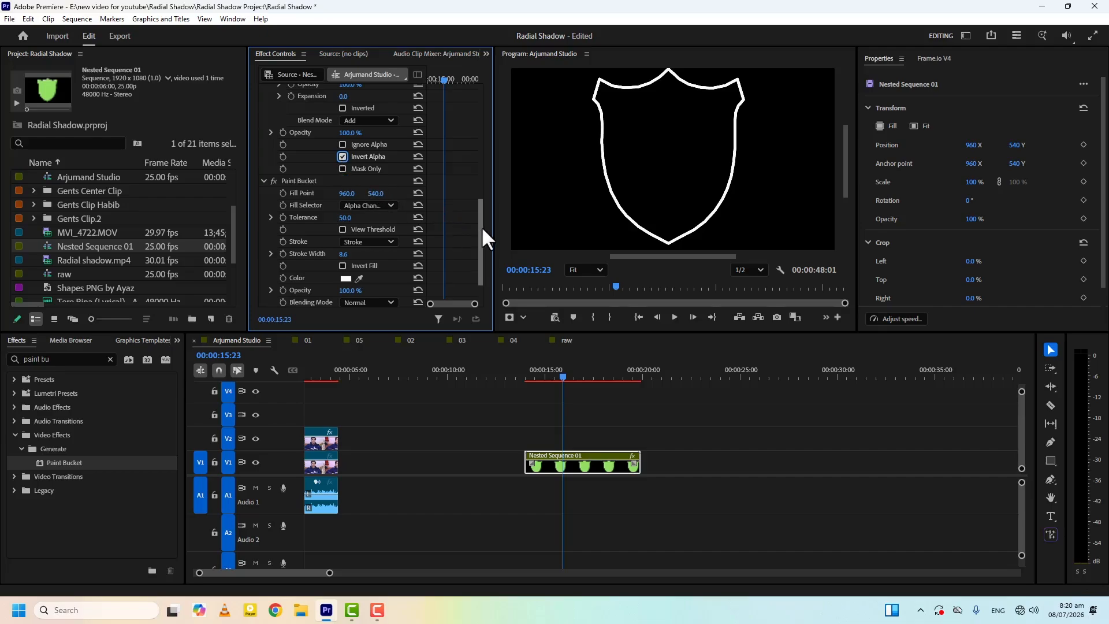
left_click_drag(481, 227, 481, 174)
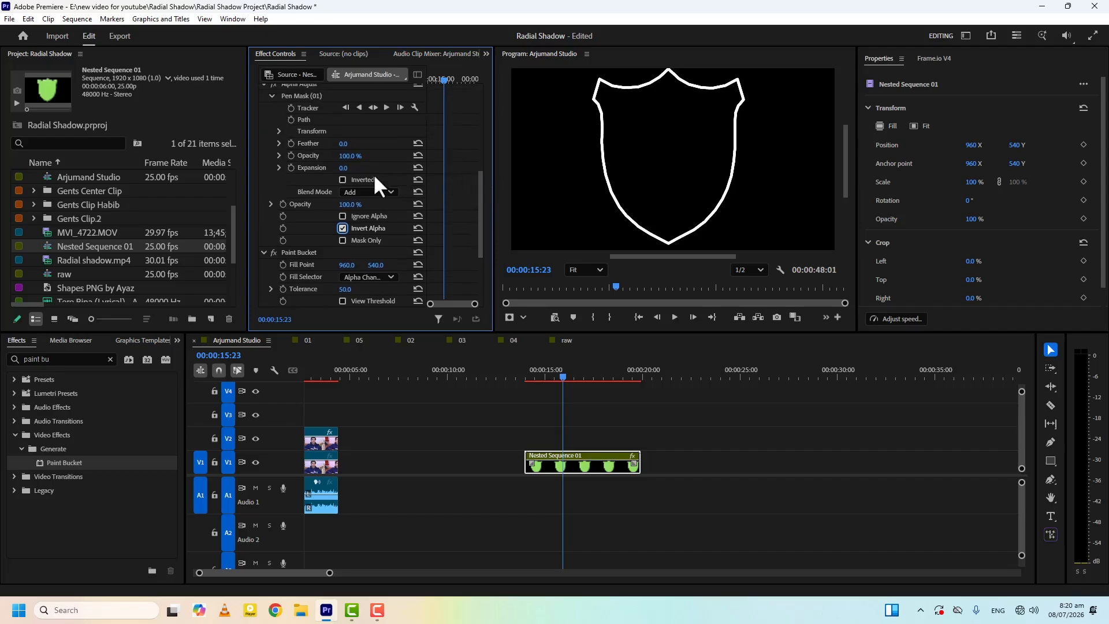
left_click(343, 179)
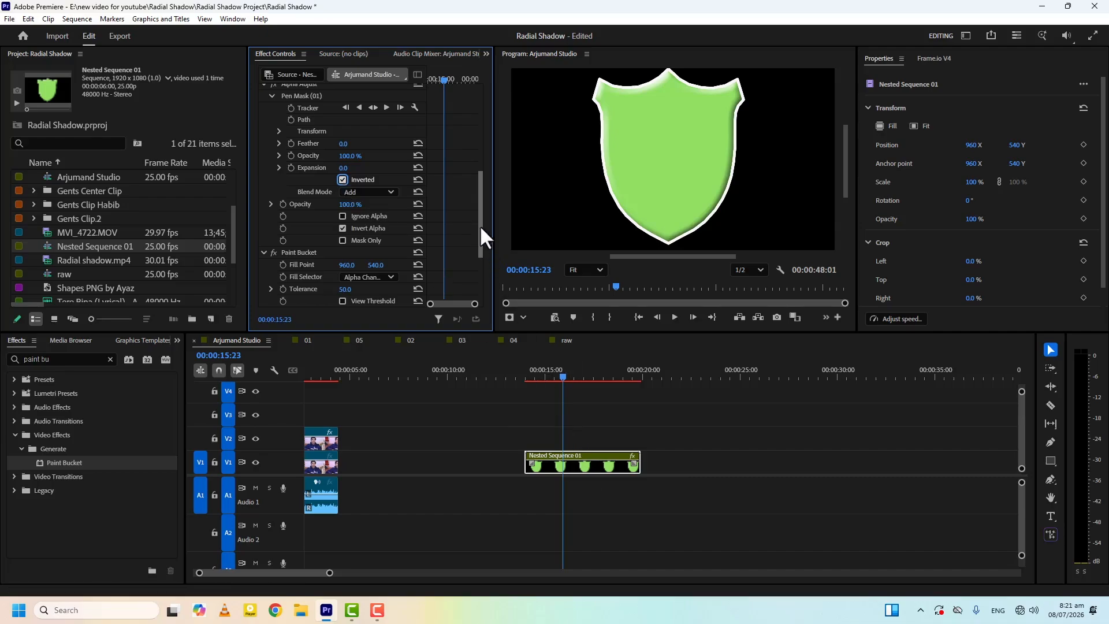
Step: Save the shield clip's selected mask and border effects as a preset named "heart border", keeping the Scale type
left_click_drag(480, 223, 495, 175)
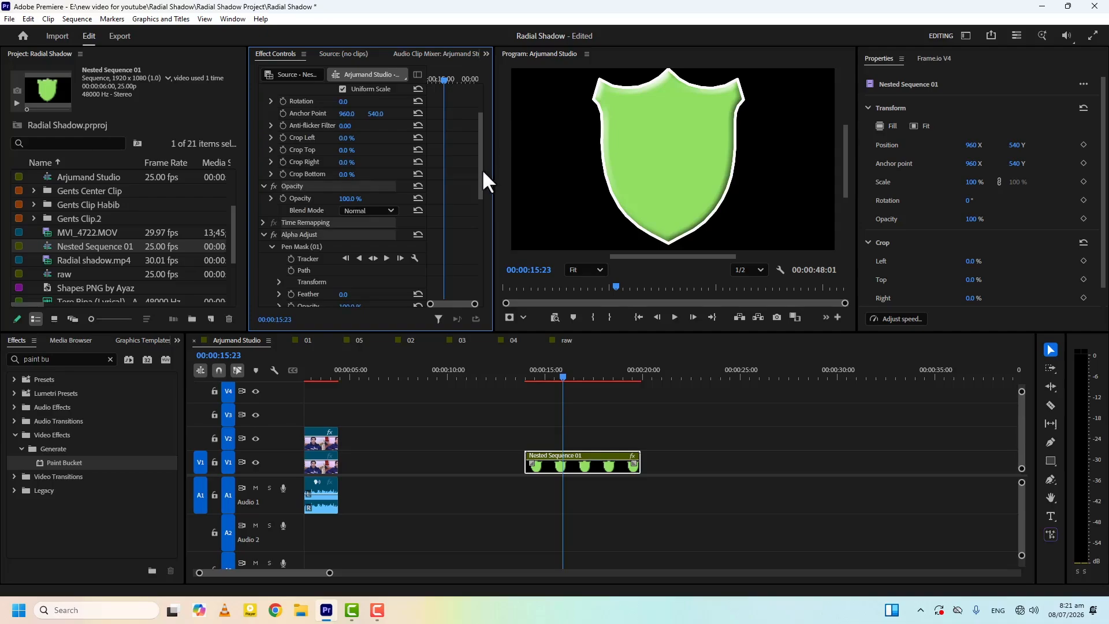
left_click_drag(483, 172, 486, 139)
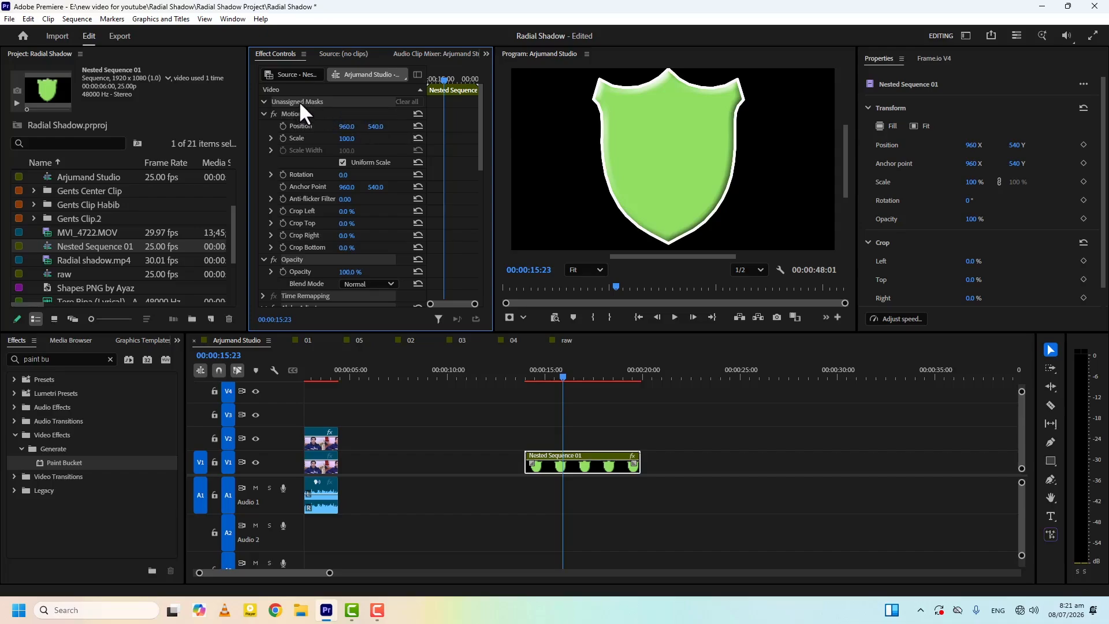
right_click(306, 260)
left_click(334, 282)
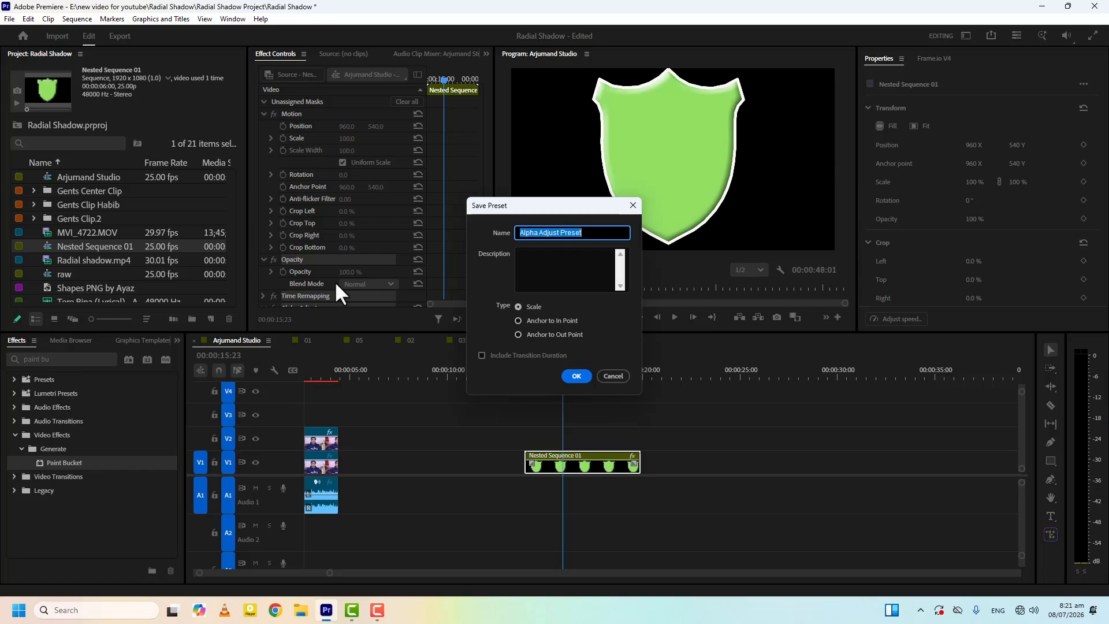
type("heart border")
key("Return")
Step: Bring MVI_3626.MOV from sequence 04 into the Arjumand Studio sequence, clear the effects search, and try the heart border preset on a timeline clip
left_click(512, 340)
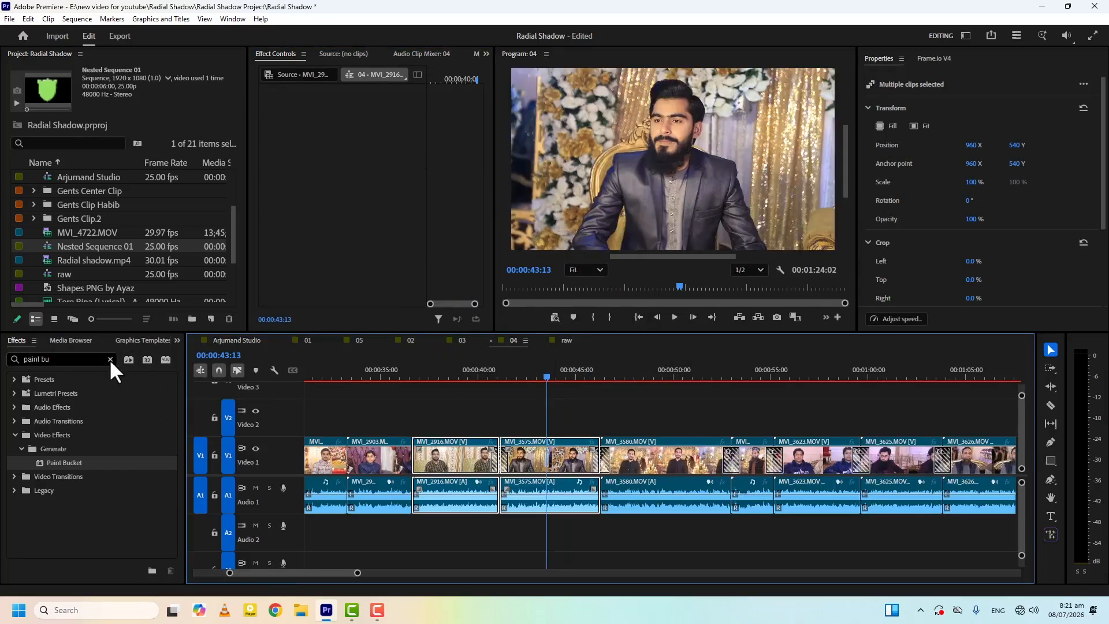
left_click(109, 359)
mouse_move(47, 393)
left_mouse_down()
mouse_move(277, 341)
mouse_move(540, 427)
mouse_move(540, 449)
left_mouse_up()
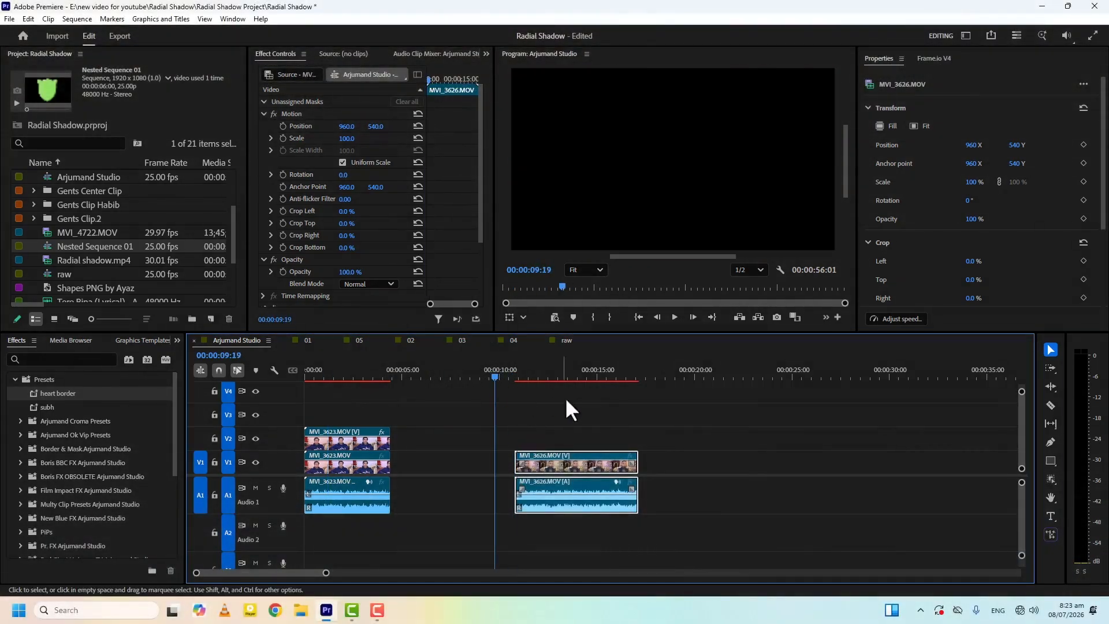
Step: Deselect the MVI_3626.MOV clip and move the playhead to its first frame in the Arjumand Studio sequence
left_click(566, 397)
key("Down")
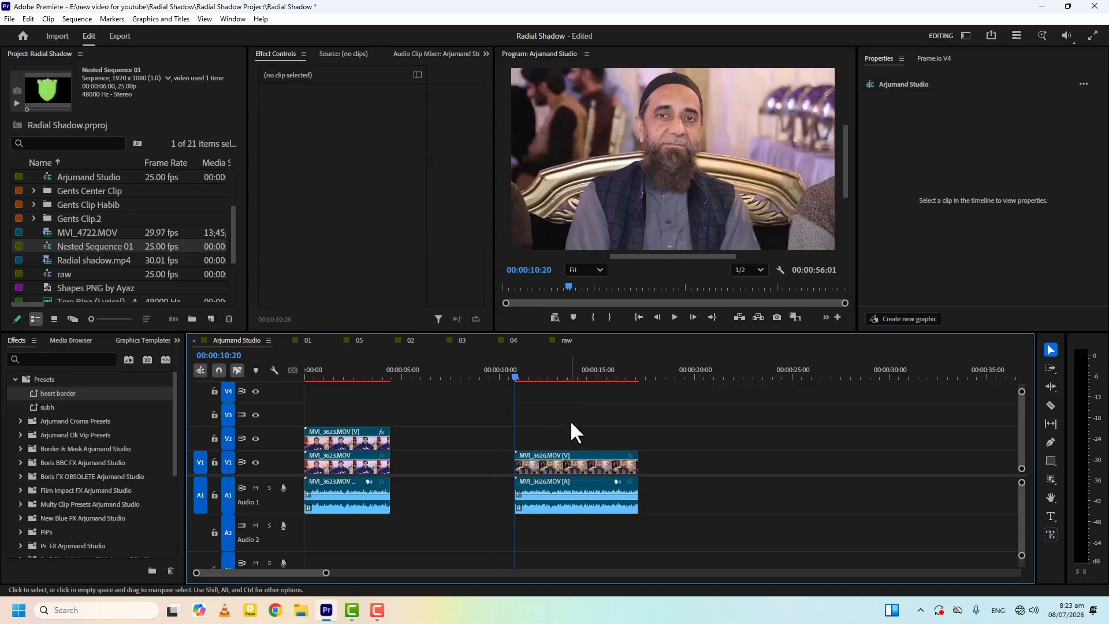
Step: Duplicate the MVI_3626.MOV video clip from V1 onto V2 directly above it and select only the copy
left_click(572, 462)
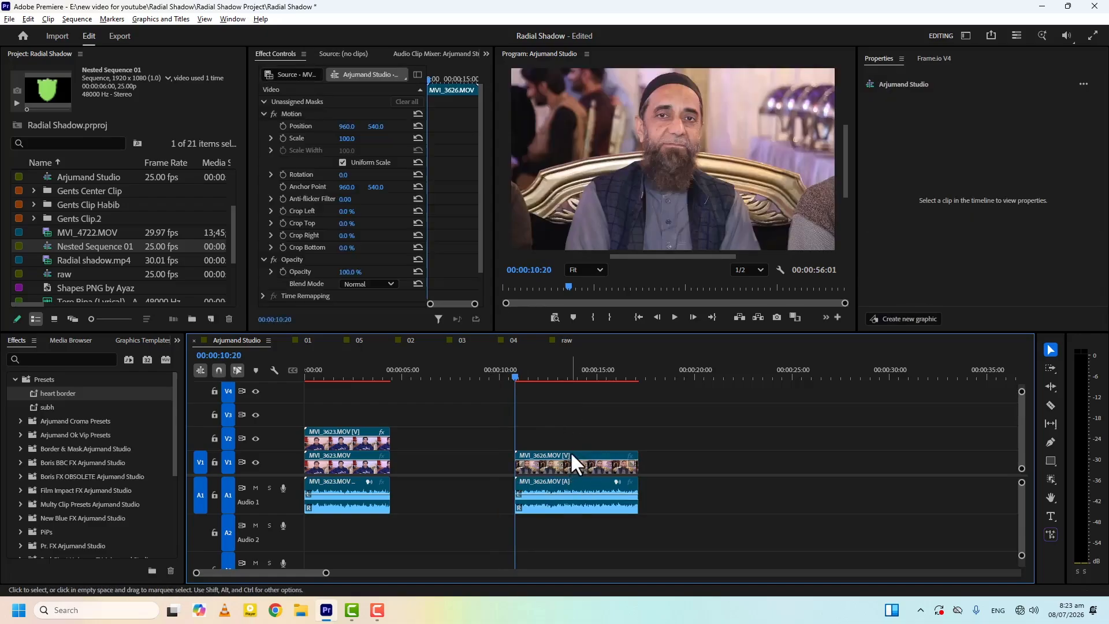
left_click_drag(570, 452, 570, 443)
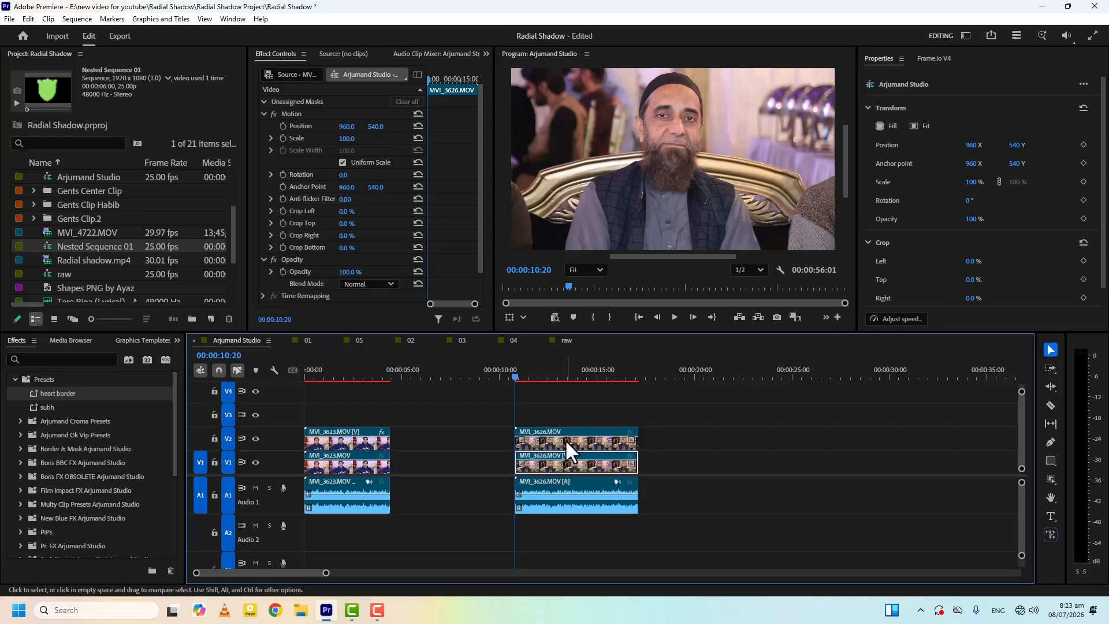
left_click(564, 439)
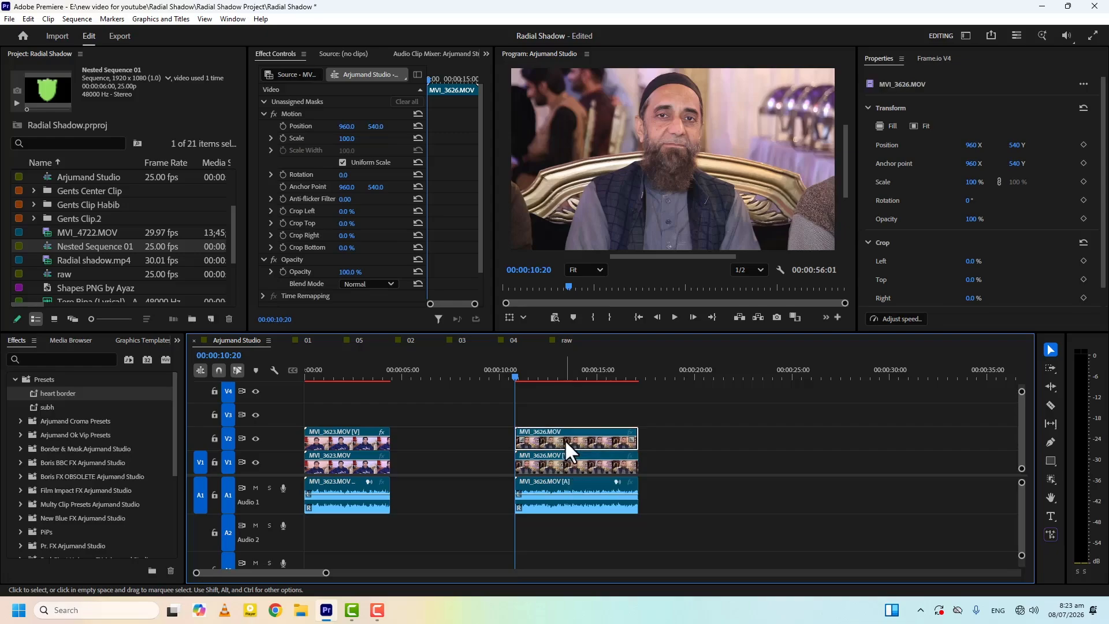
Step: Create a Smooth object mask around the seated man on the V2 copy of MVI_3626.MOV
left_click(1050, 479)
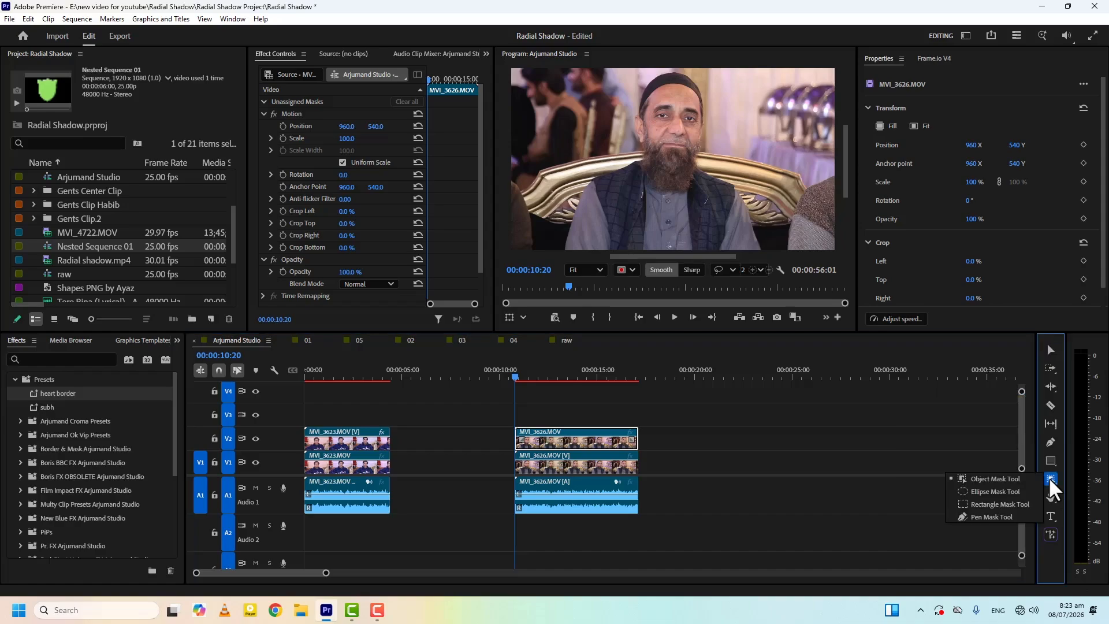
left_click(979, 482)
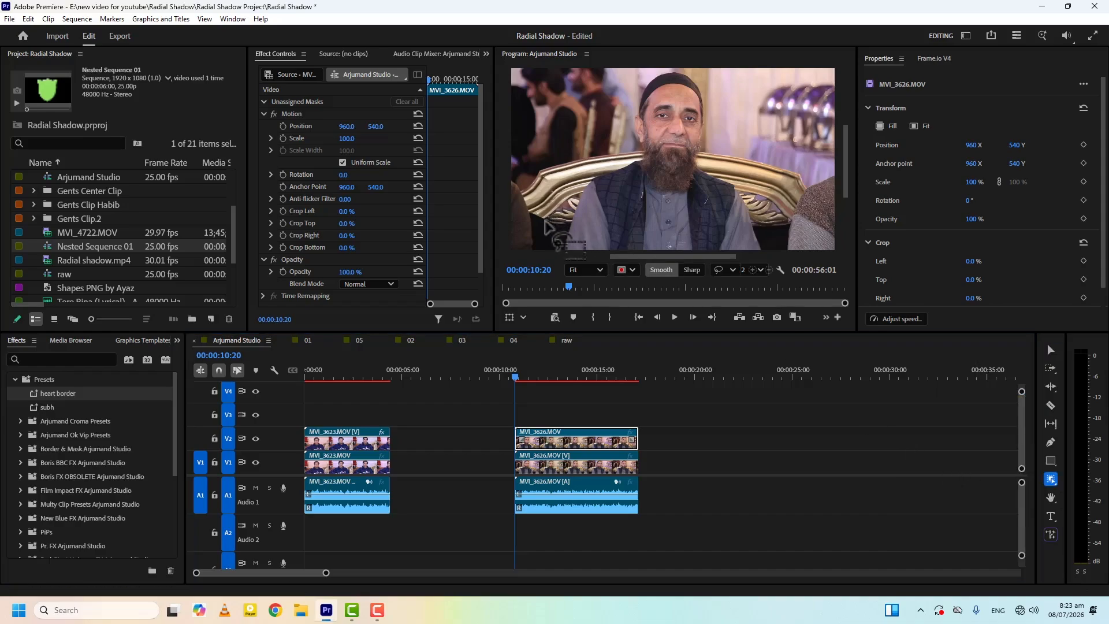
left_click(555, 248)
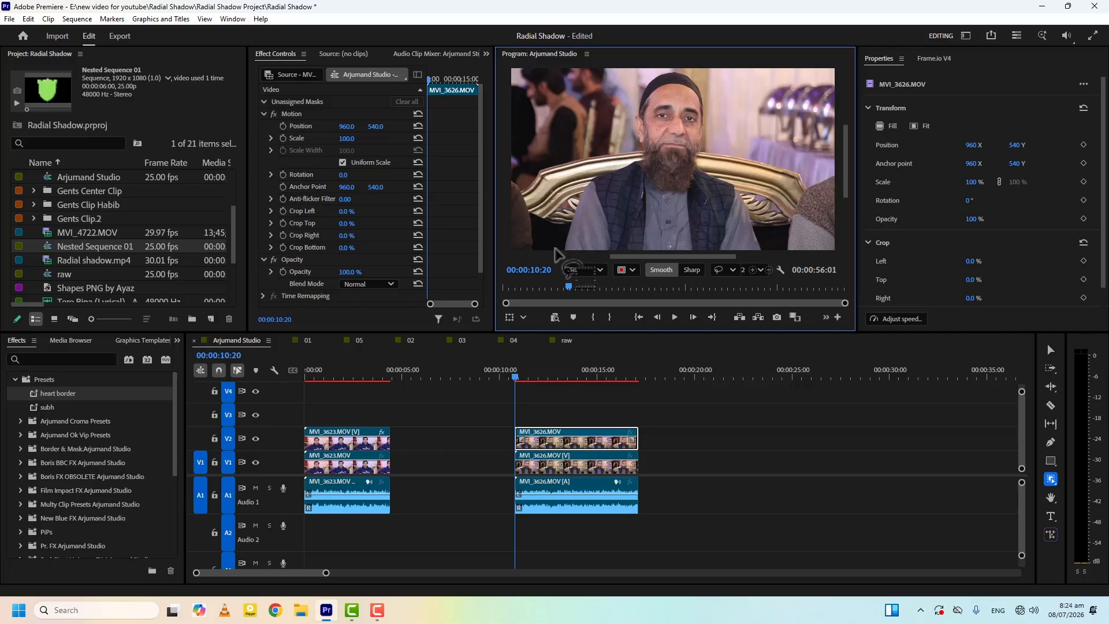
mouse_move(555, 250)
left_mouse_down()
mouse_move(583, 165)
mouse_move(619, 118)
mouse_move(650, 80)
mouse_move(698, 74)
mouse_move(722, 151)
mouse_move(765, 218)
mouse_move(769, 255)
mouse_move(556, 253)
left_mouse_up()
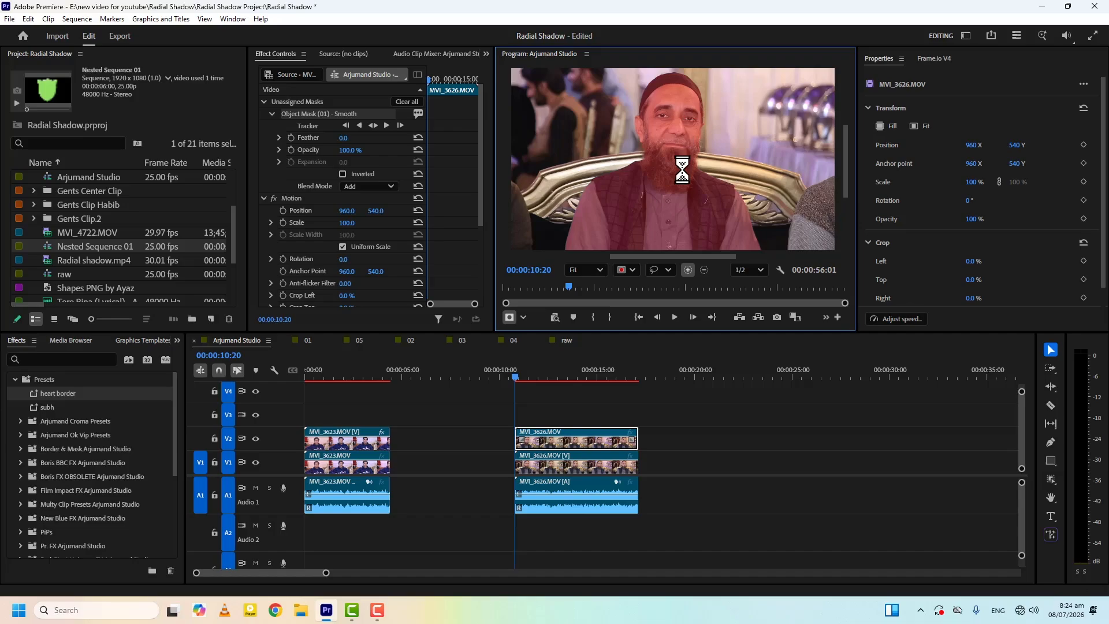
left_click(687, 270)
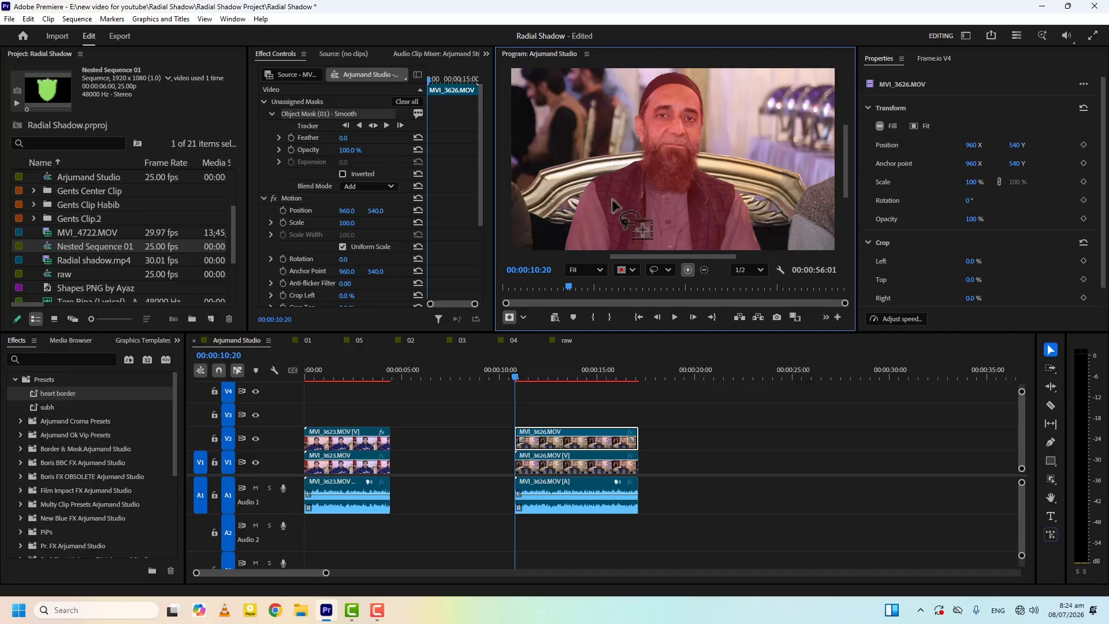
Step: Try changing the object mask to an opacity mask, and track the mask forward through the whole clip
right_click(303, 112)
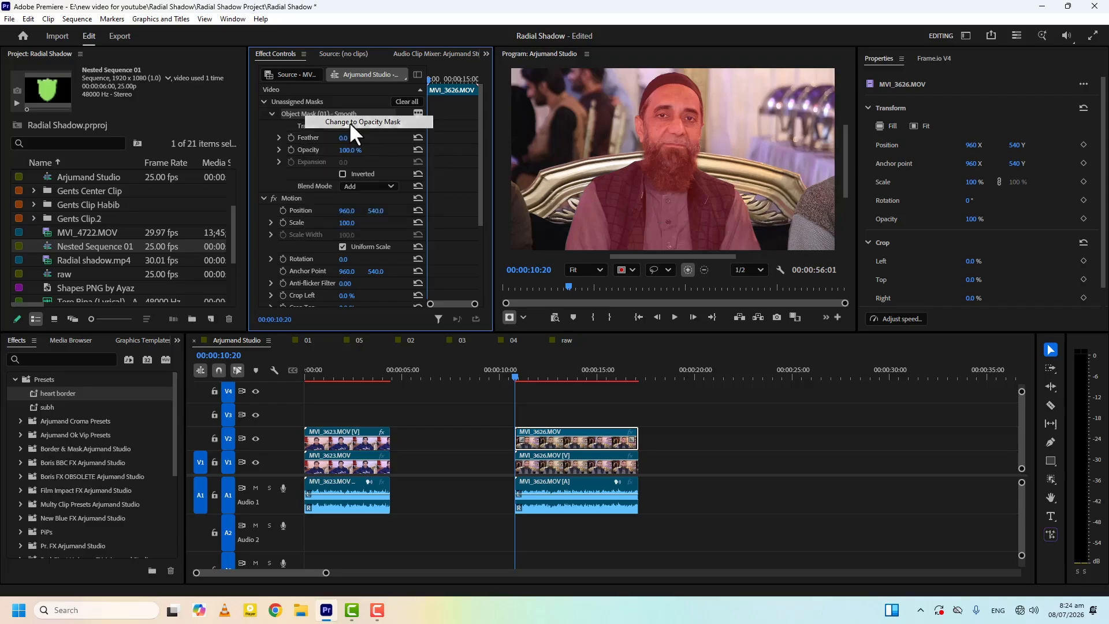
left_click(353, 122)
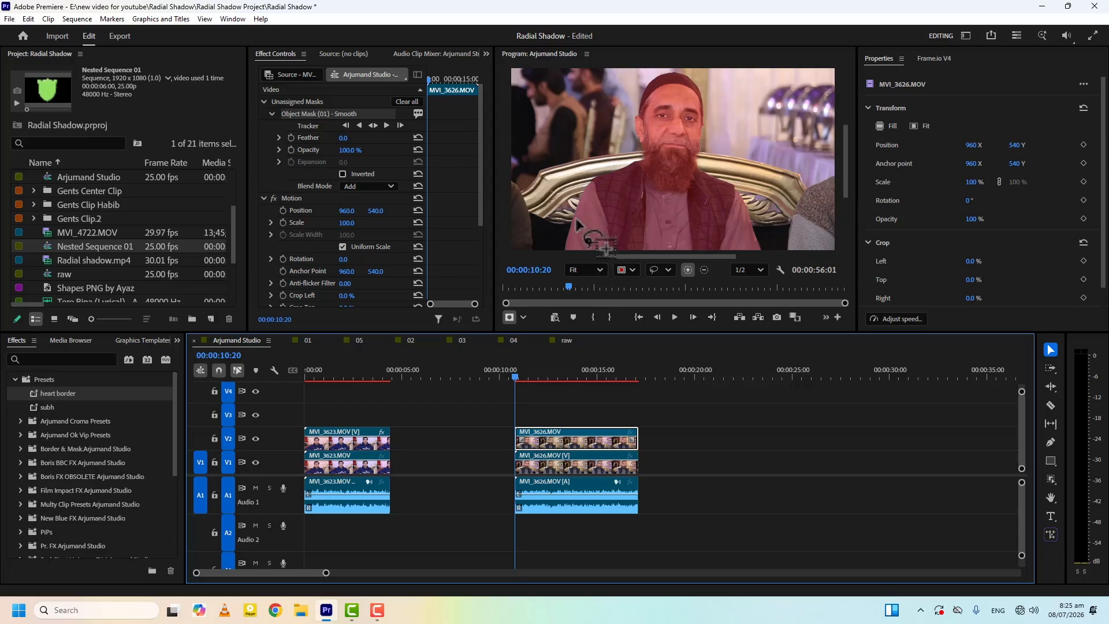
left_click(386, 125)
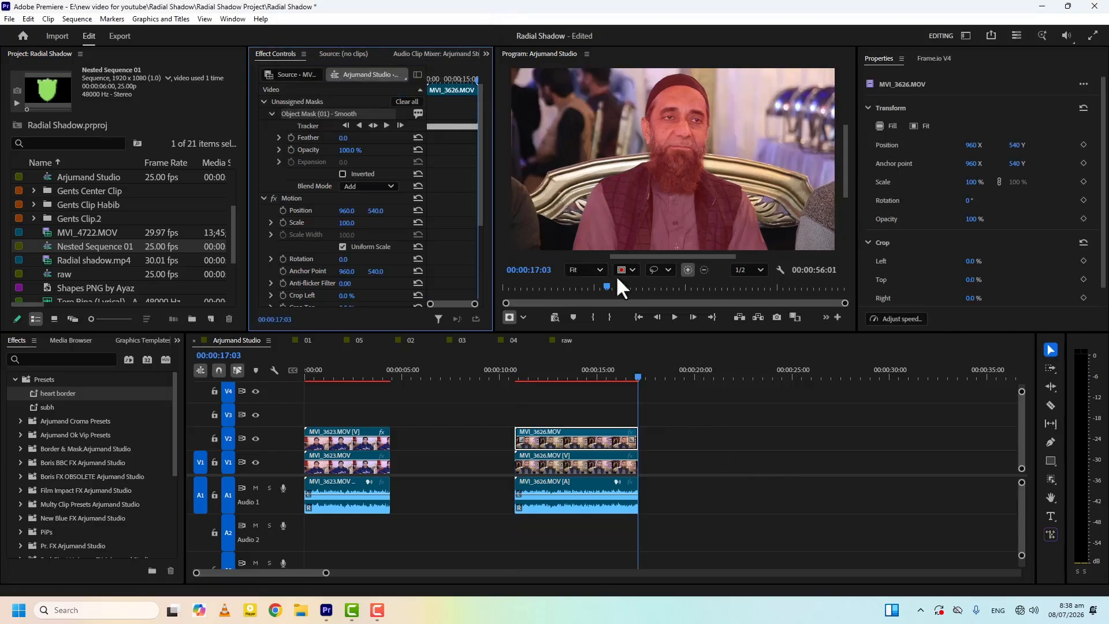
Step: Change the tracked Object Mask (01) from an unassigned mask to an opacity mask
right_click(305, 112)
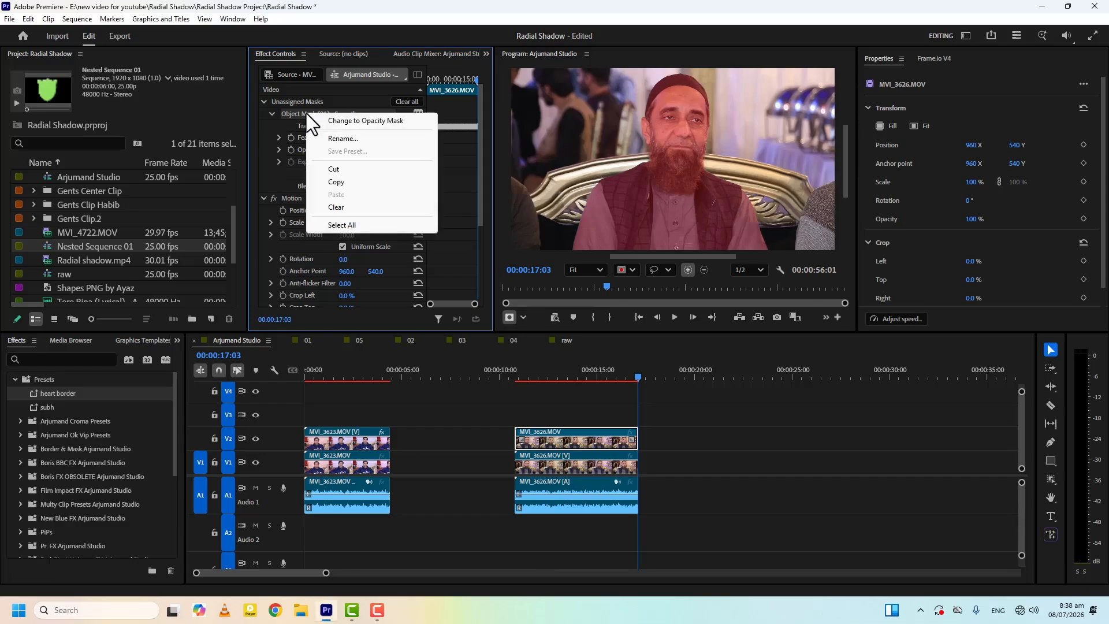
left_click(342, 120)
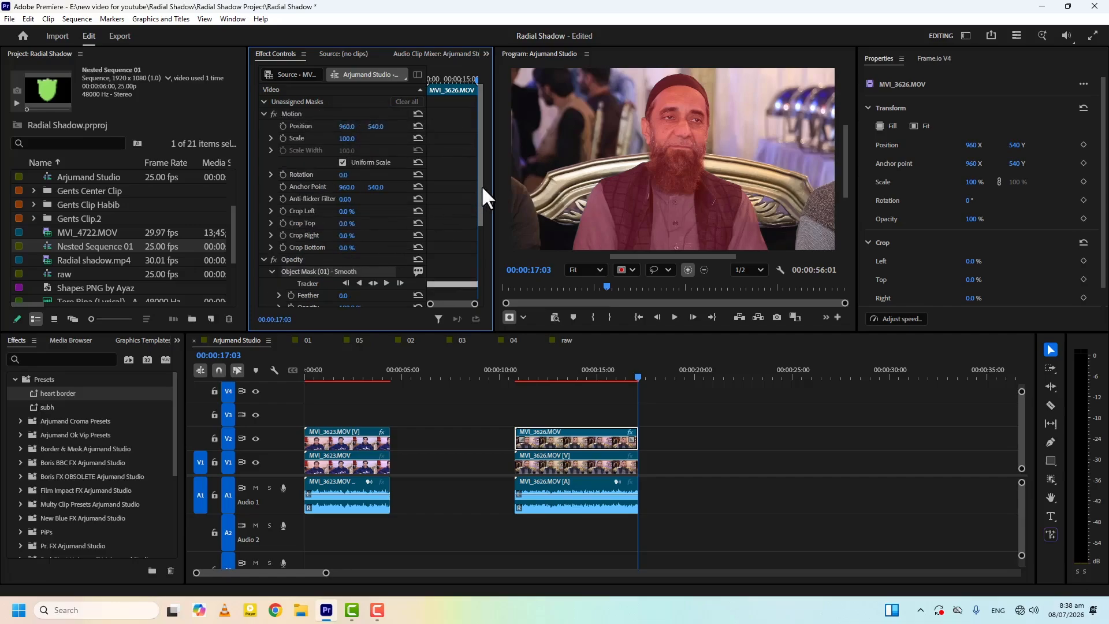
left_click_drag(479, 185, 480, 228)
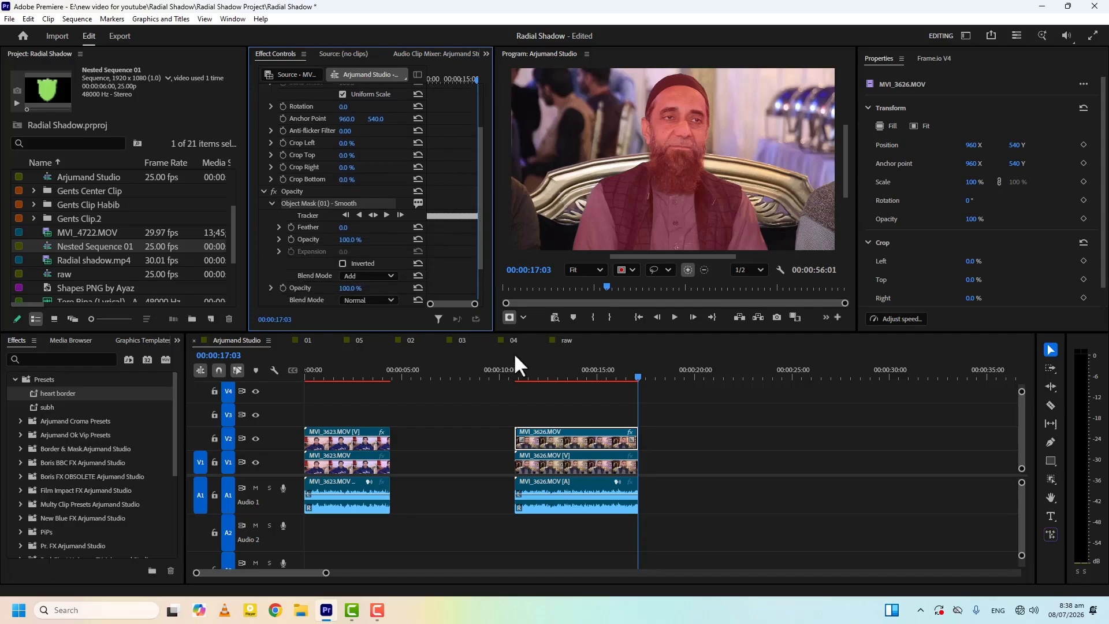
Step: Return the playhead to the clip's start and apply the Alpha Adjust effect to the V2 copy of MVI_3626.MOV
key("Up")
left_click(72, 358)
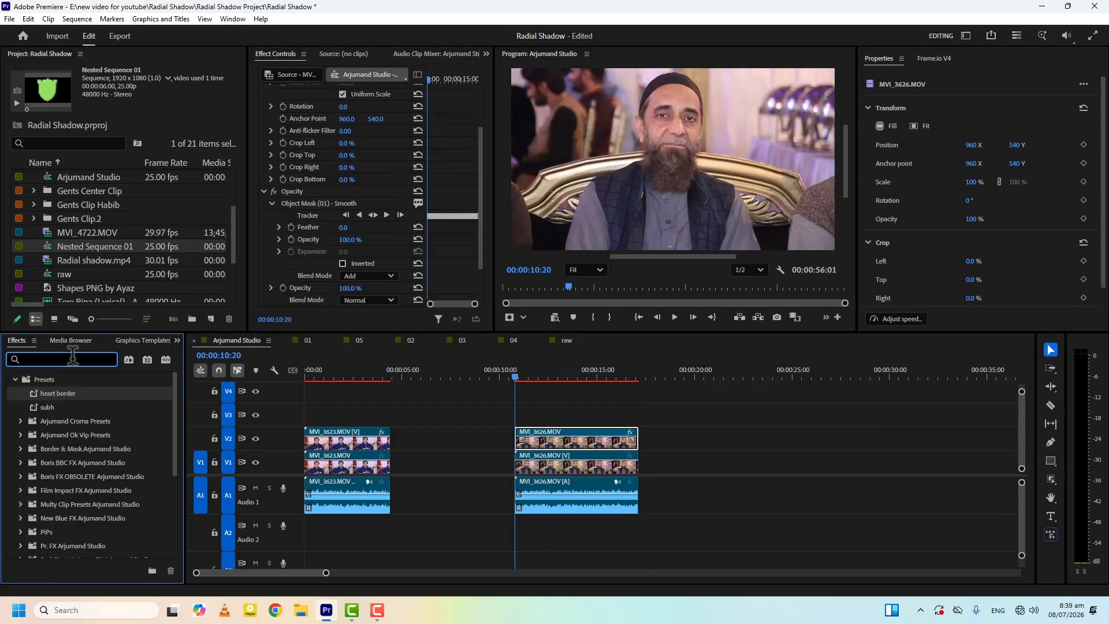
type("alp")
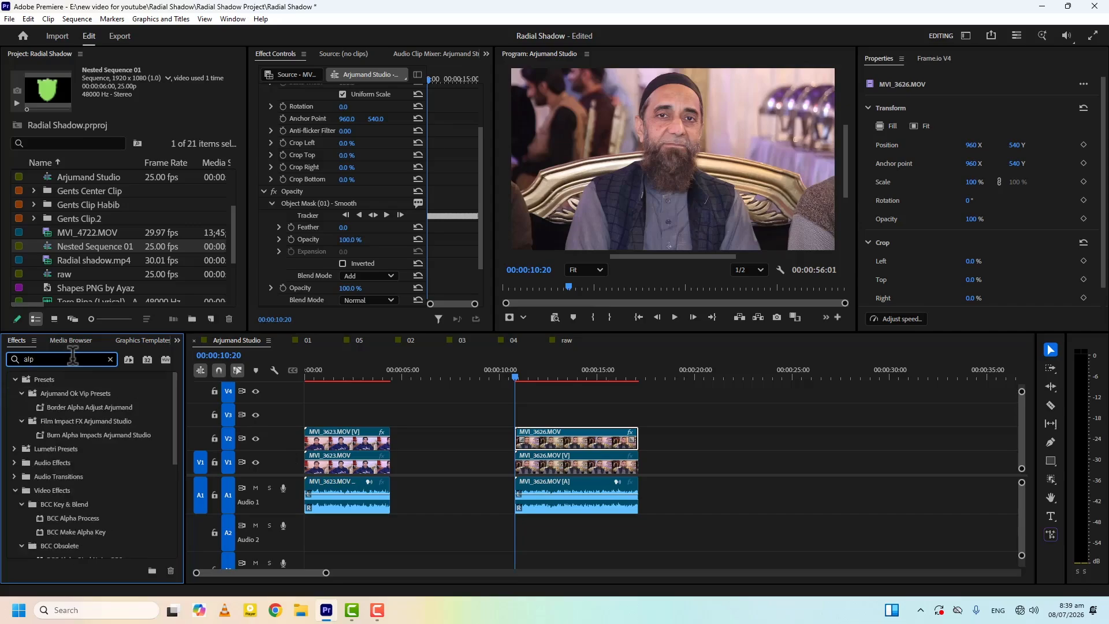
type("ha ad")
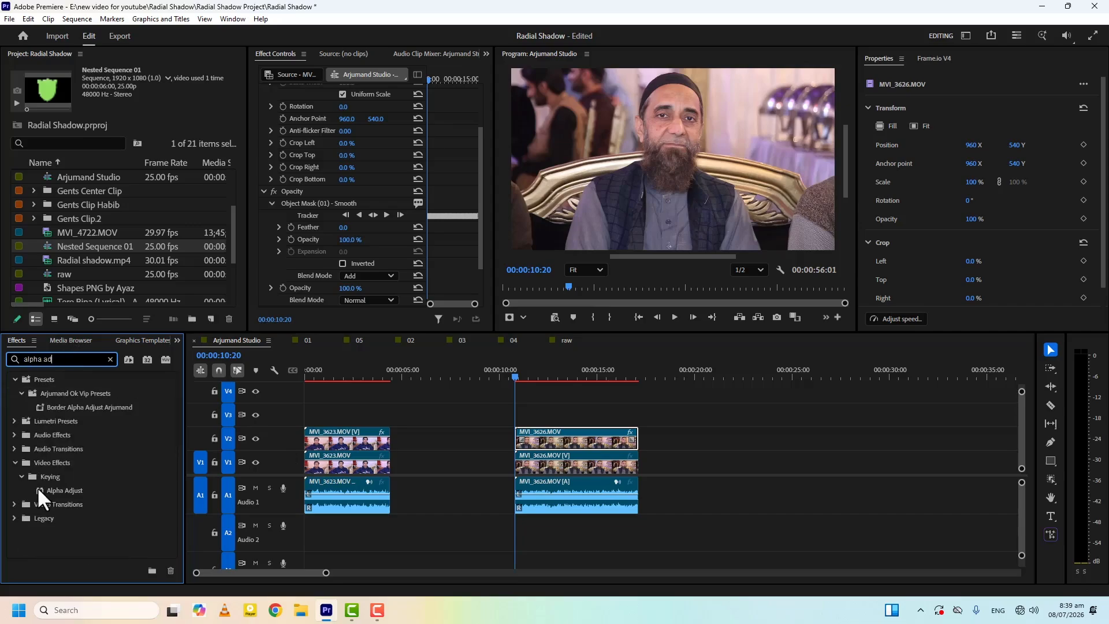
left_click_drag(37, 487, 533, 447)
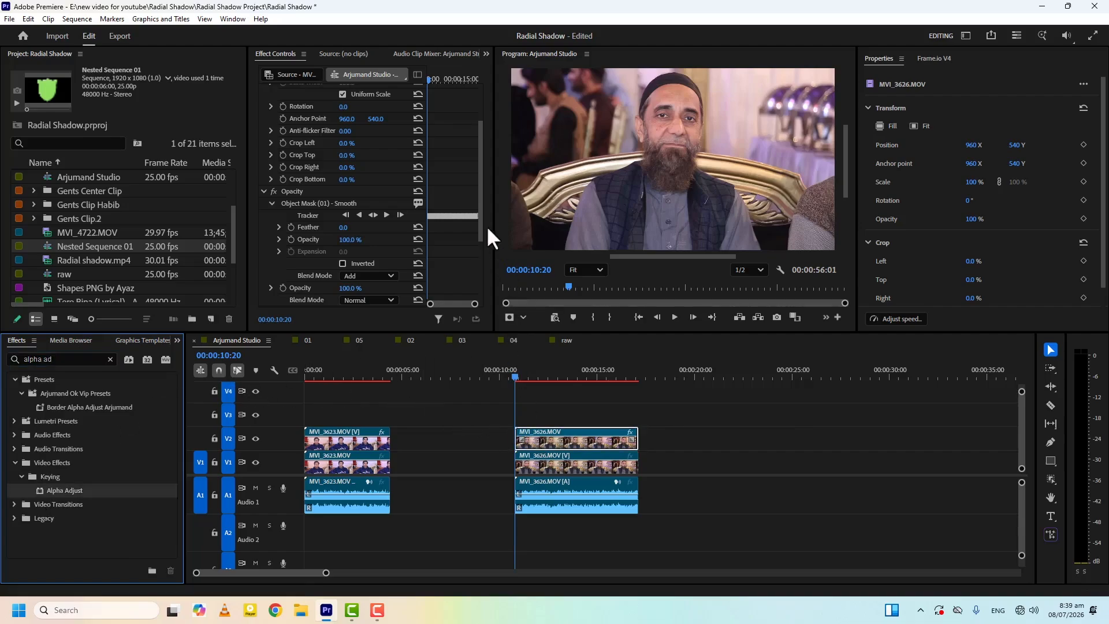
Step: Move Object Mask (01) from the Opacity effect to the Alpha Adjust effect
left_click_drag(480, 196, 436, 243)
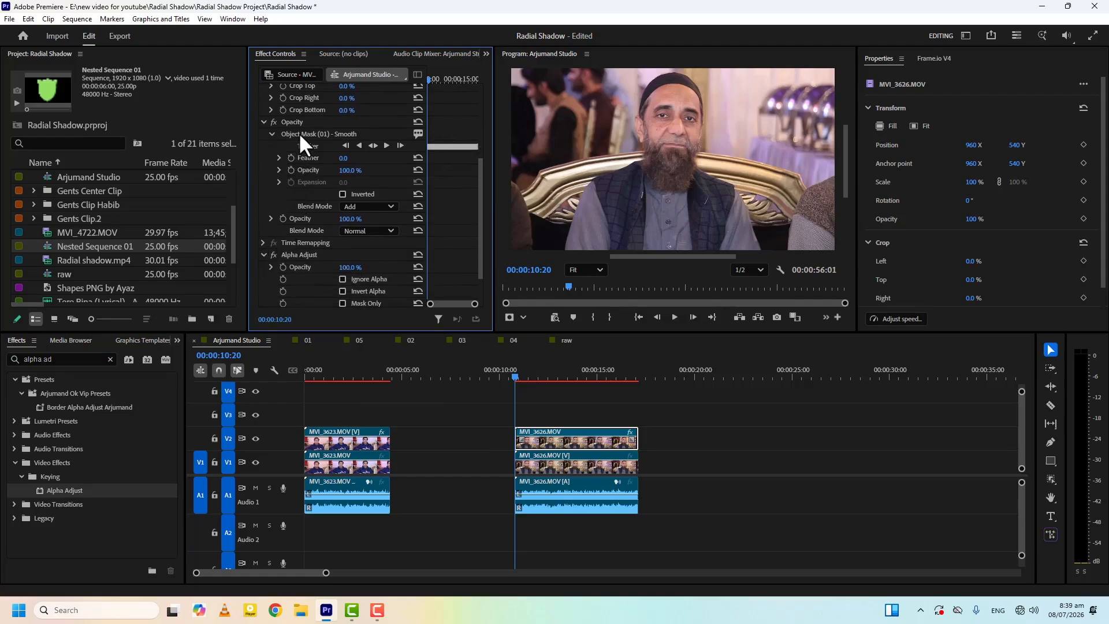
left_click_drag(300, 133, 301, 263)
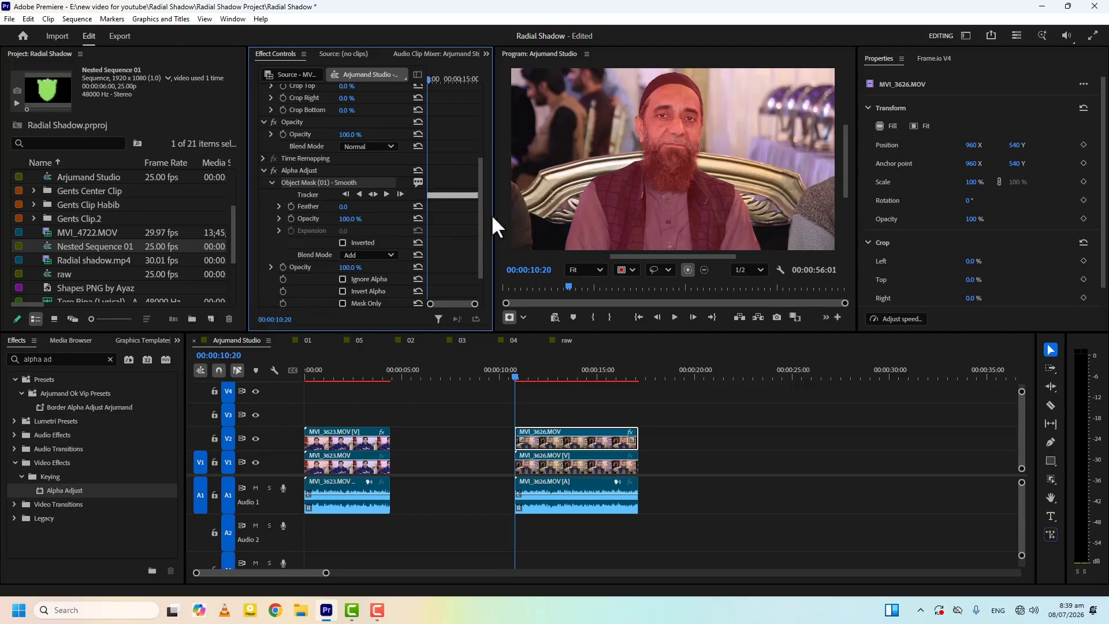
left_click_drag(478, 211, 480, 235)
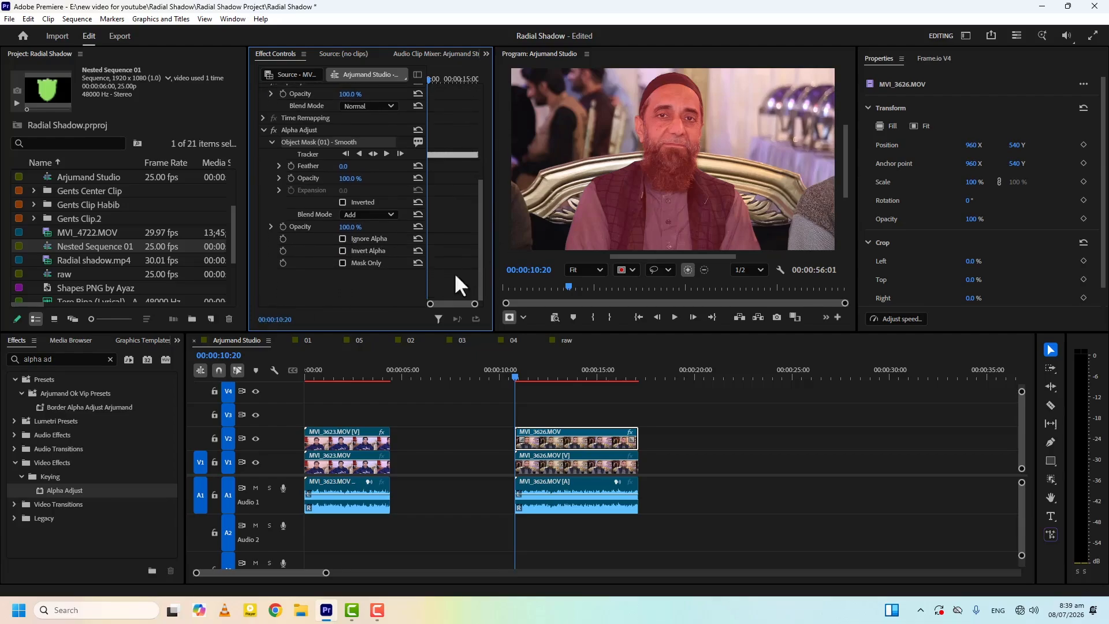
Step: Find the Paint Bucket effect by searching "paint bu" and apply it to the V2 copy of MVI_3626.MOV
left_click(109, 358)
left_click(62, 356)
type("p")
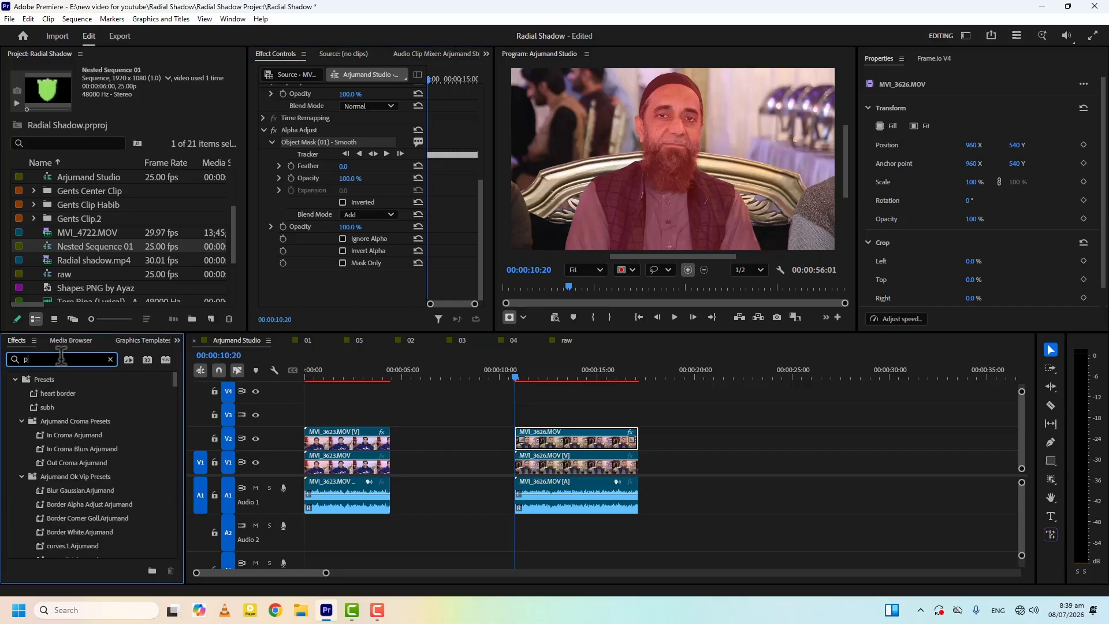
type("aint")
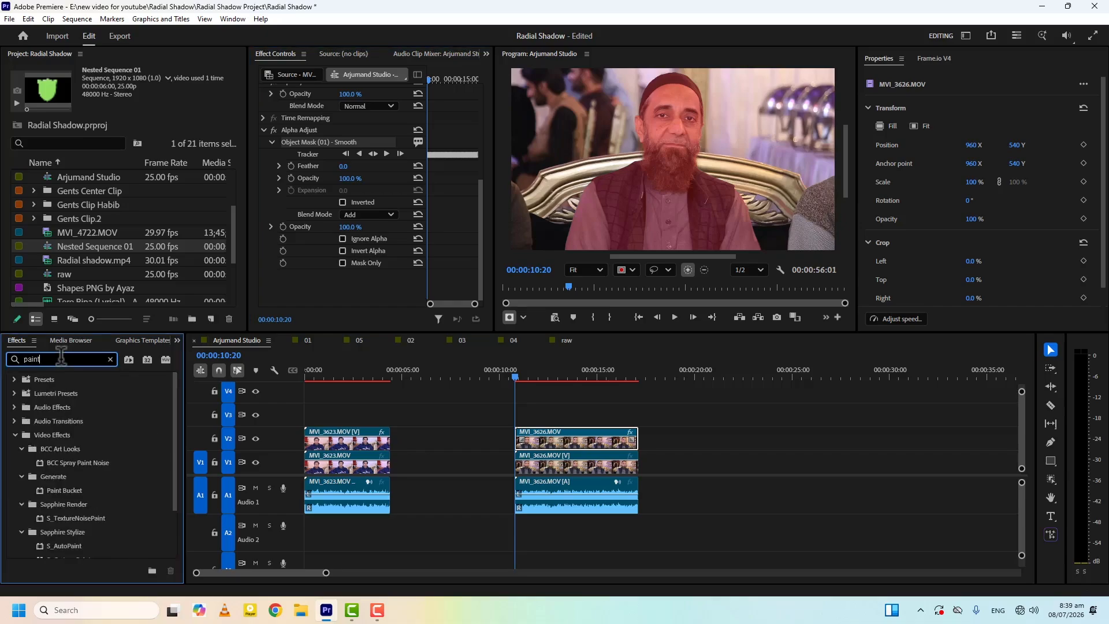
type(" bu")
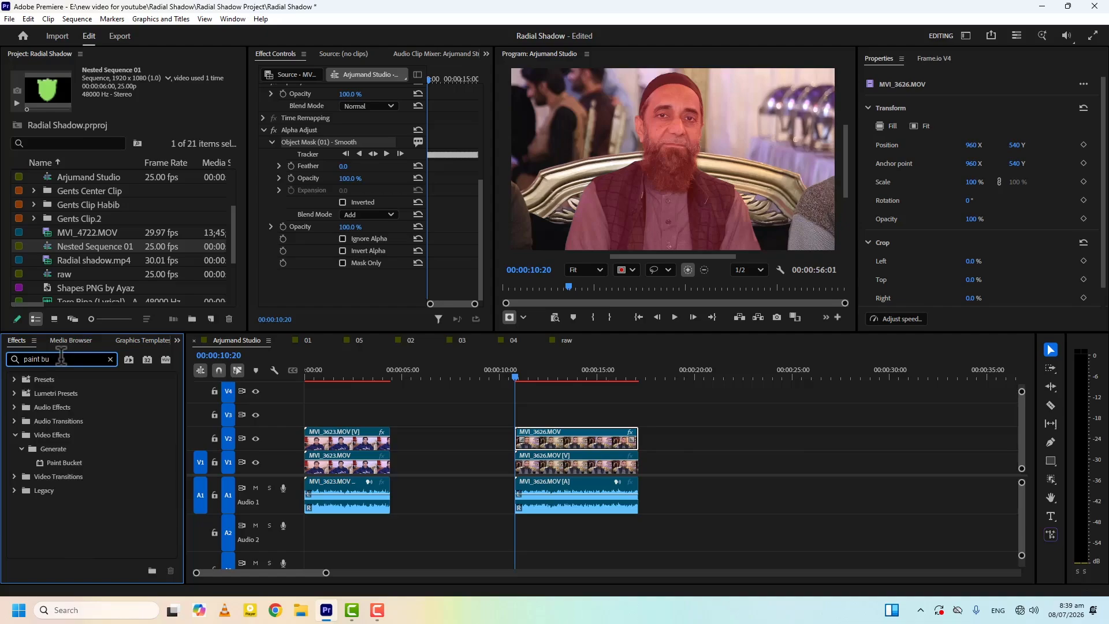
mouse_move(39, 459)
left_mouse_down()
mouse_move(337, 382)
mouse_move(540, 445)
left_mouse_up()
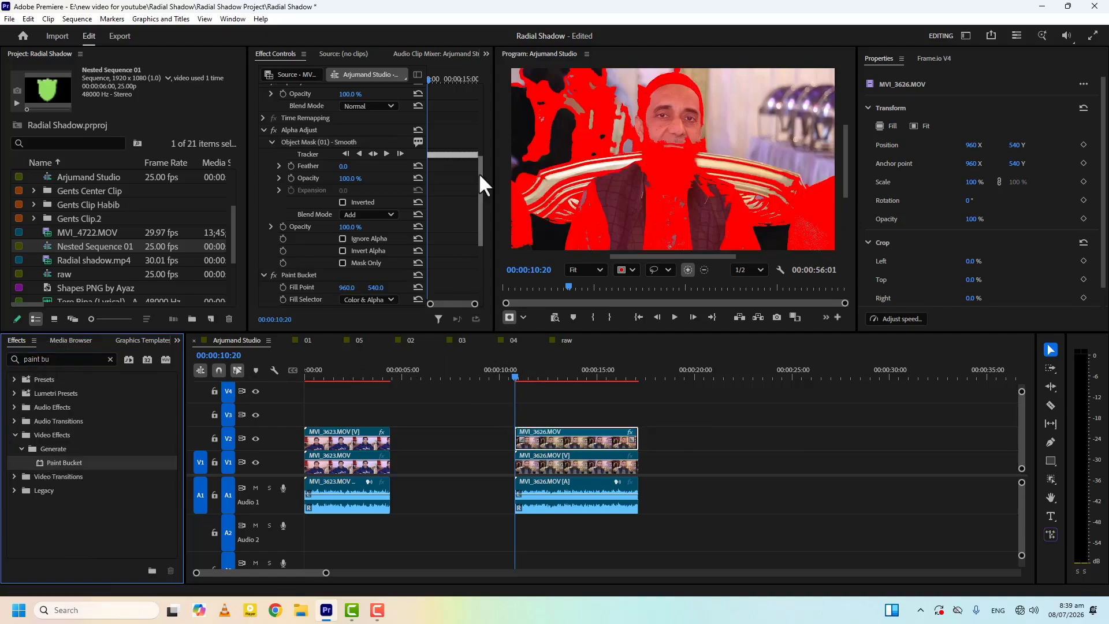
Step: Enable Invert Alpha in the Alpha Adjust effect and set the Paint Bucket Fill Selector to Alpha Channel
scroll(463, 208, "down", 1)
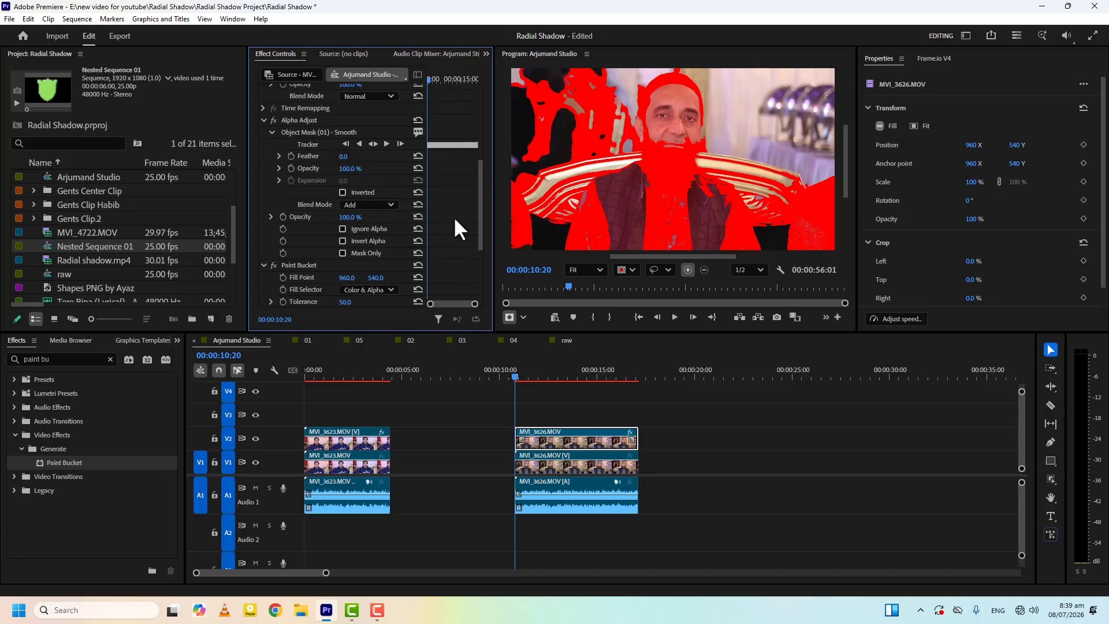
left_click(342, 240)
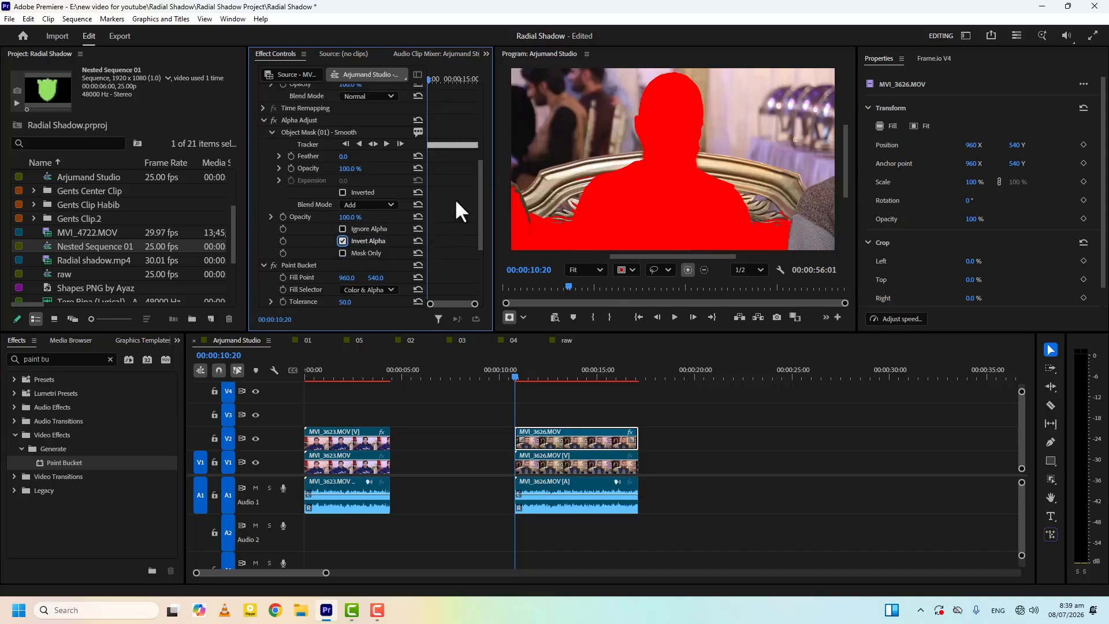
mouse_move(479, 186)
left_mouse_down()
mouse_move(487, 215)
mouse_move(458, 217)
left_mouse_up()
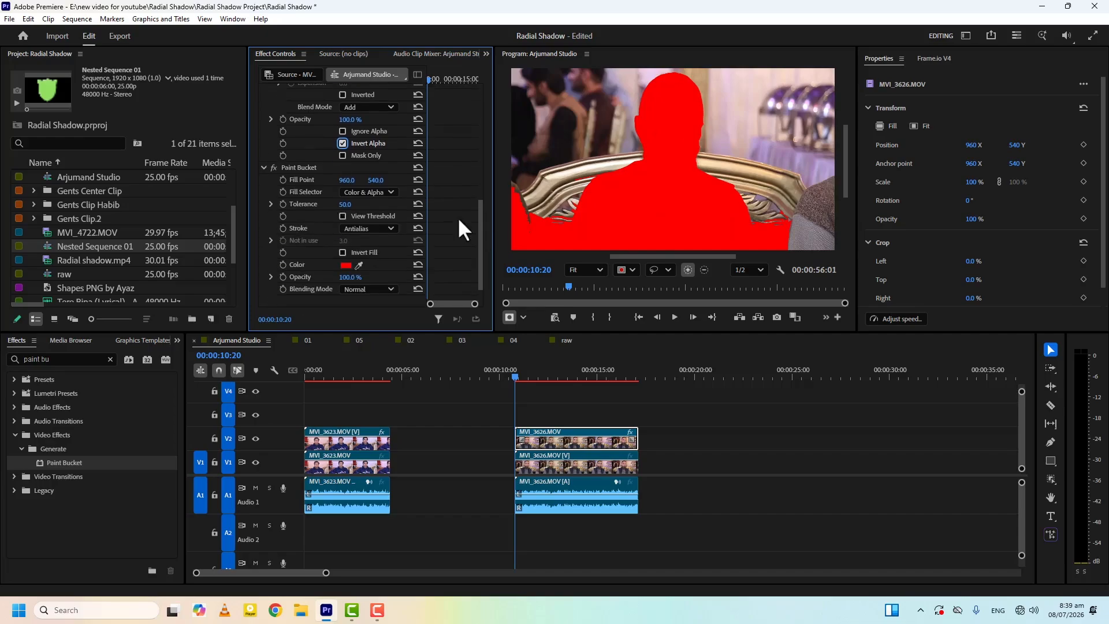
left_click(373, 190)
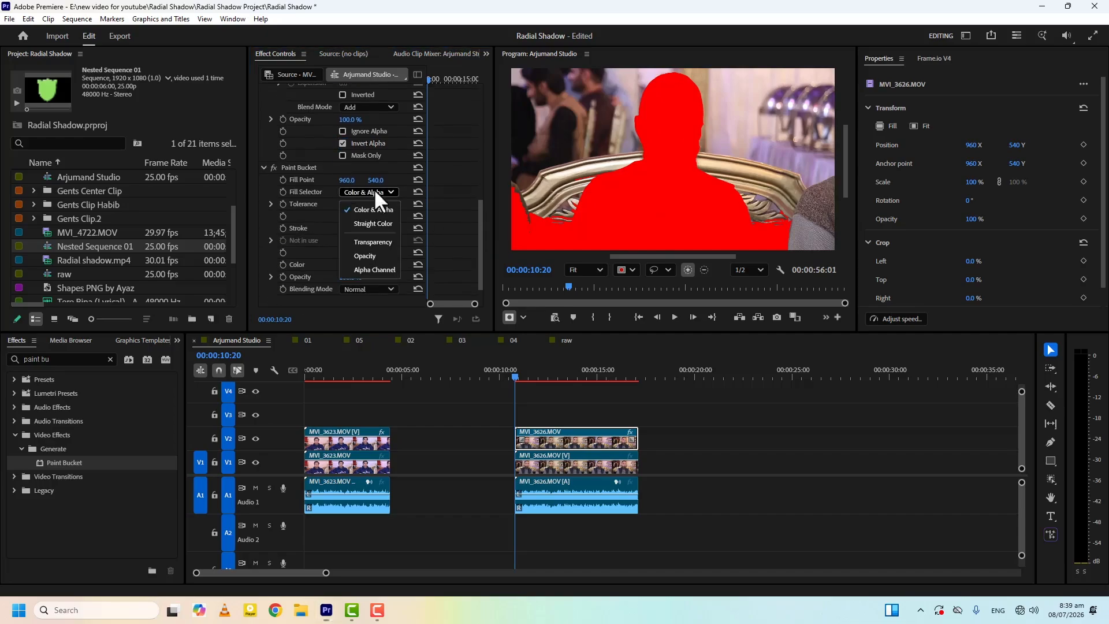
left_click(365, 269)
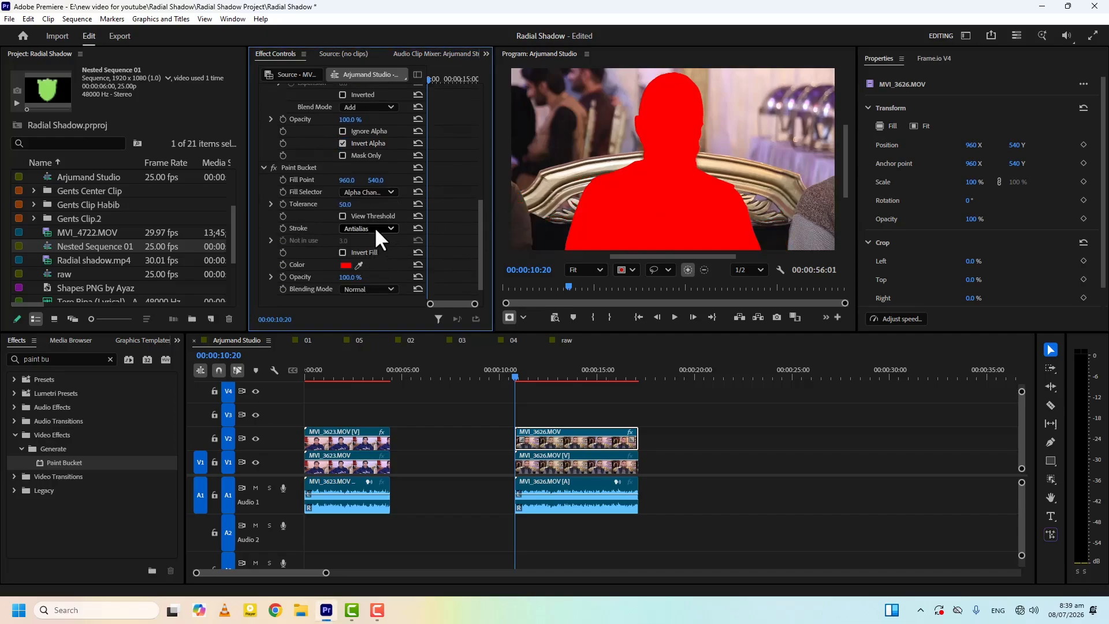
Step: Set the Paint Bucket Stroke option to Stroke with a Stroke Width of 4.5, and hide the mask overlay
left_click(375, 234)
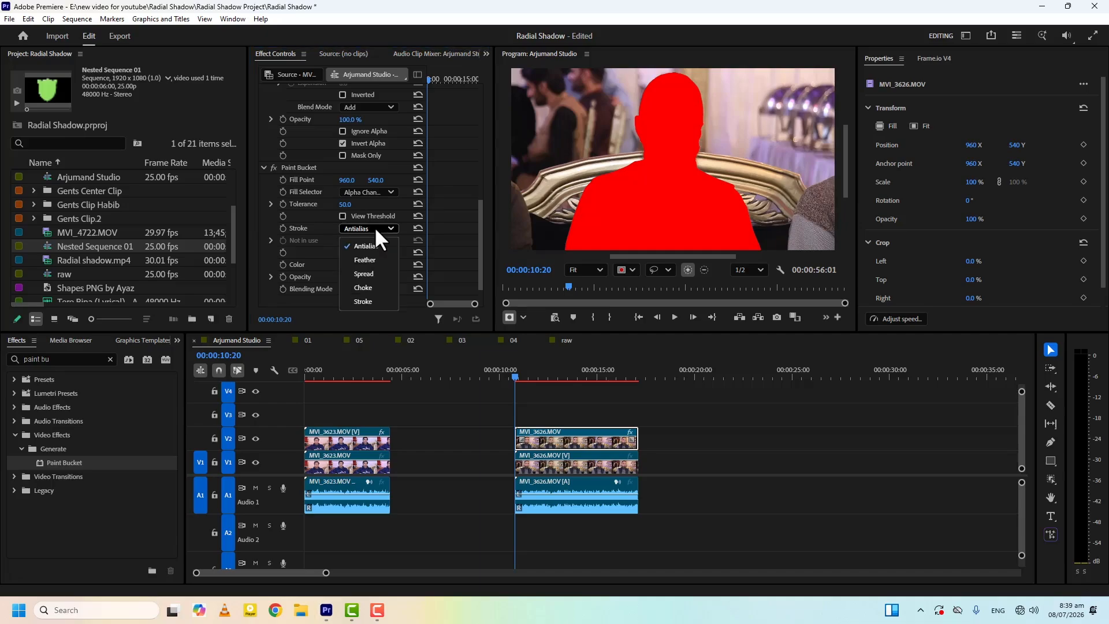
left_click(359, 301)
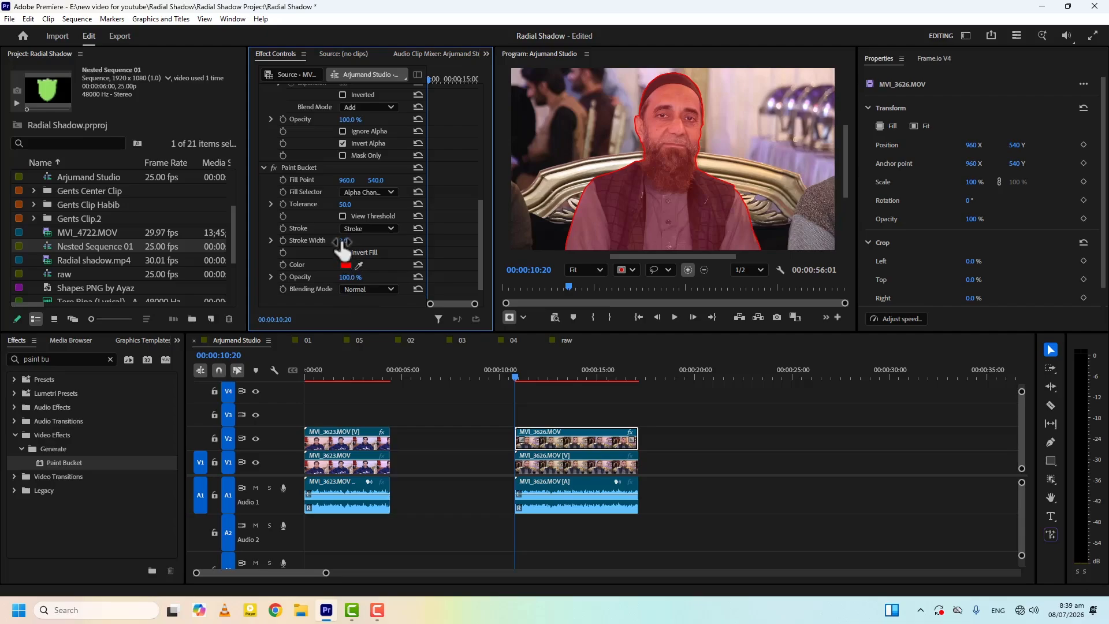
left_click_drag(342, 248, 346, 248)
left_click(510, 317)
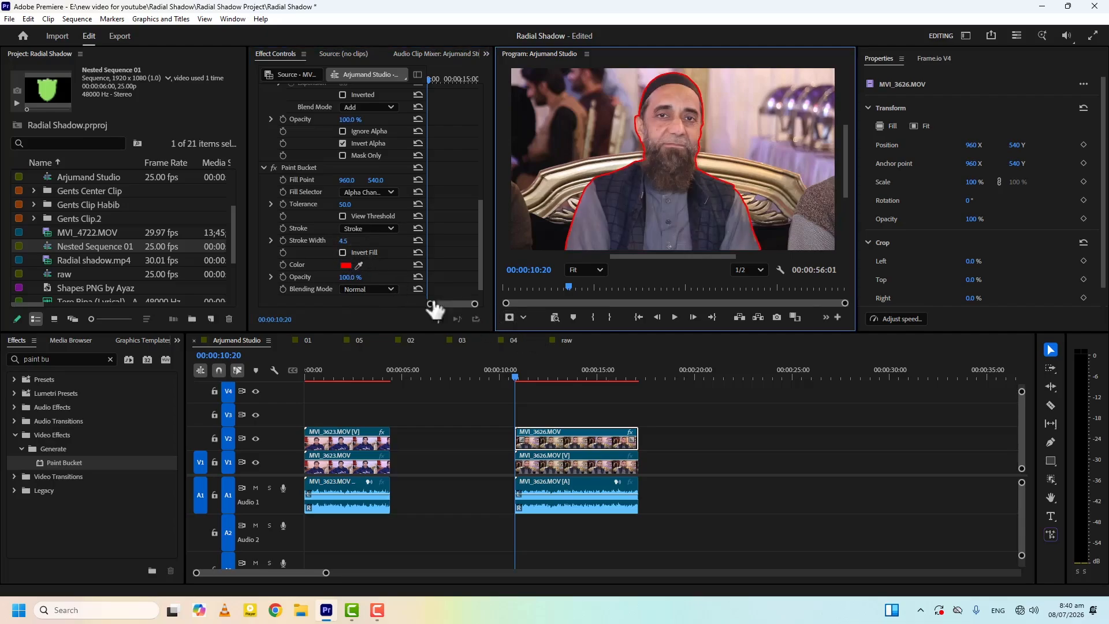
Step: Turn off the V1 track output so only the bordered V2 layer is shown
left_click_drag(479, 244, 487, 216)
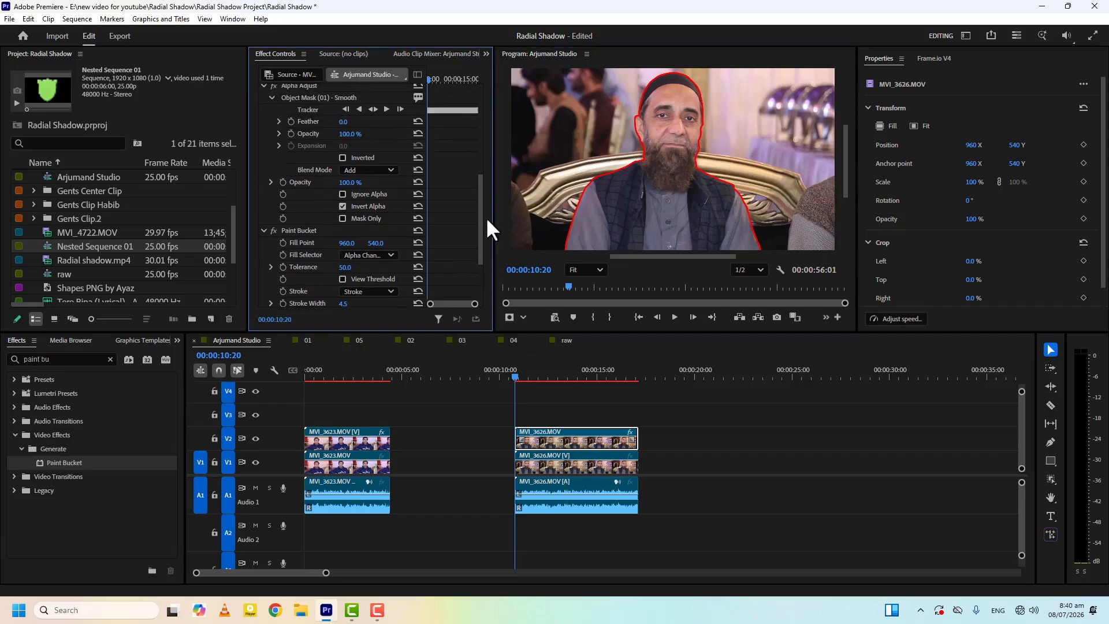
left_click(256, 463)
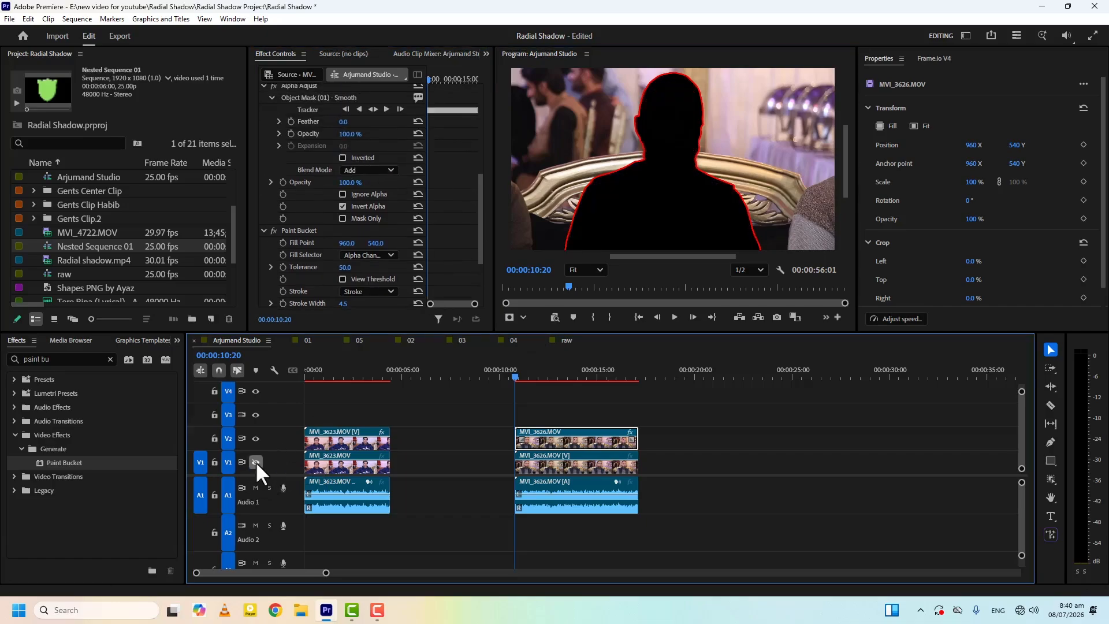
Step: Invert the object mask of the Alpha Adjust effect on the V2 clip so the person is kept instead of the background
left_click(342, 158)
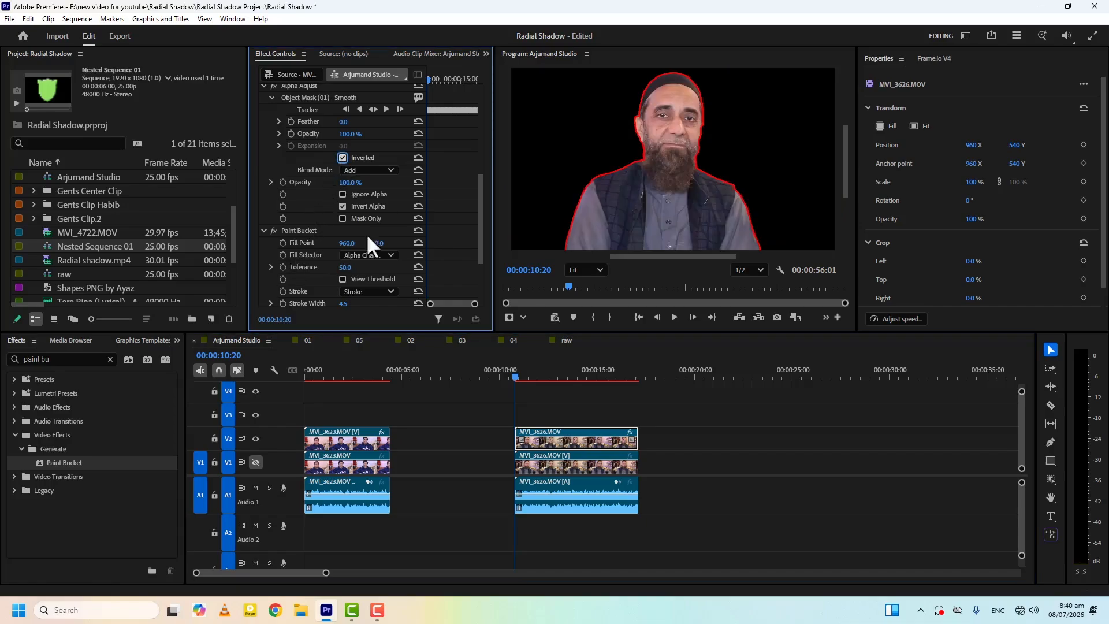
Step: Play back the V2 copy of MVI_3626.MOV from several points to examine how the red border follows the moving person
left_click(517, 378)
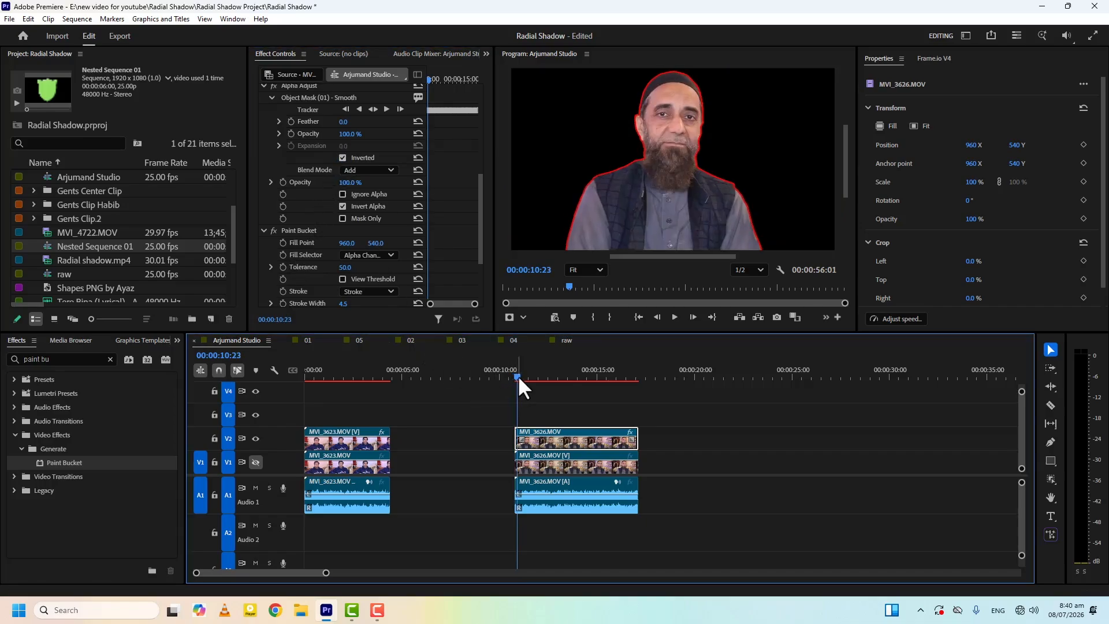
key("space")
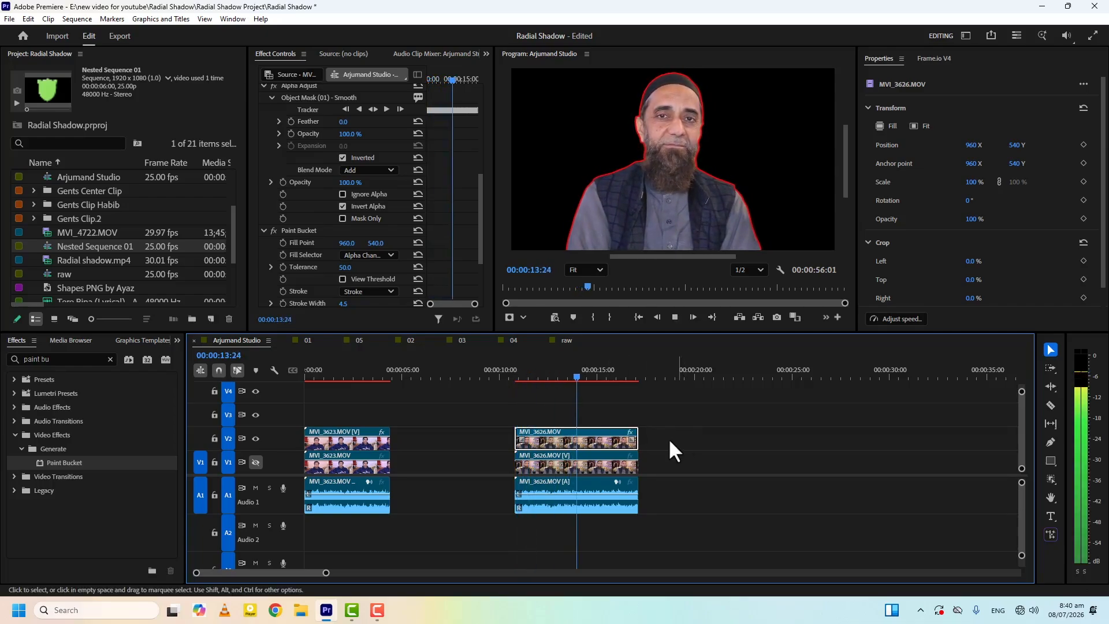
key("space")
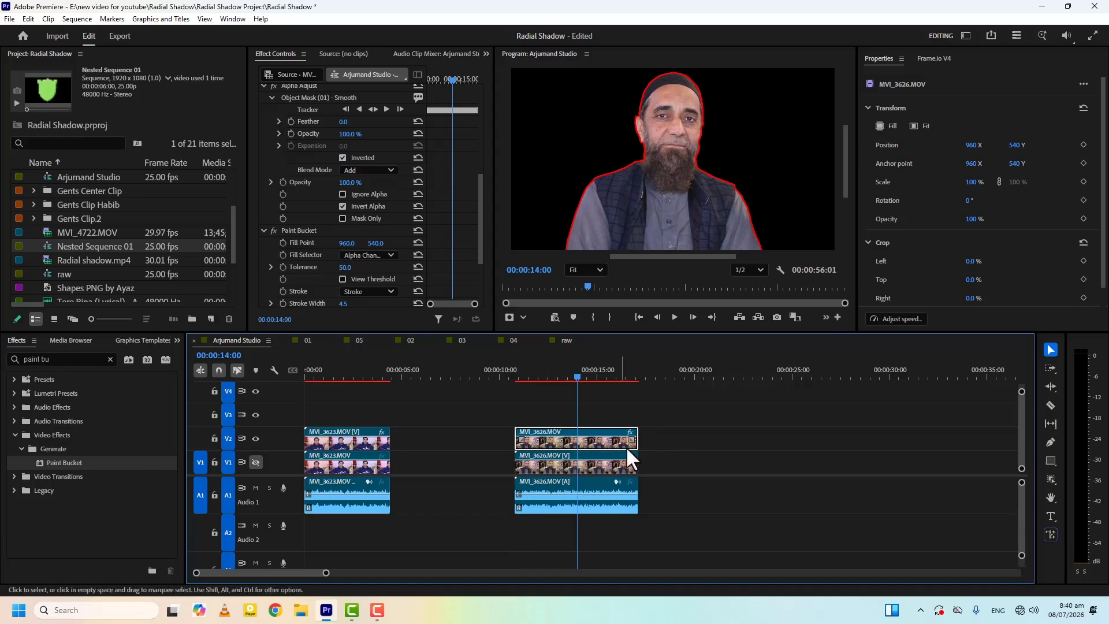
key("space")
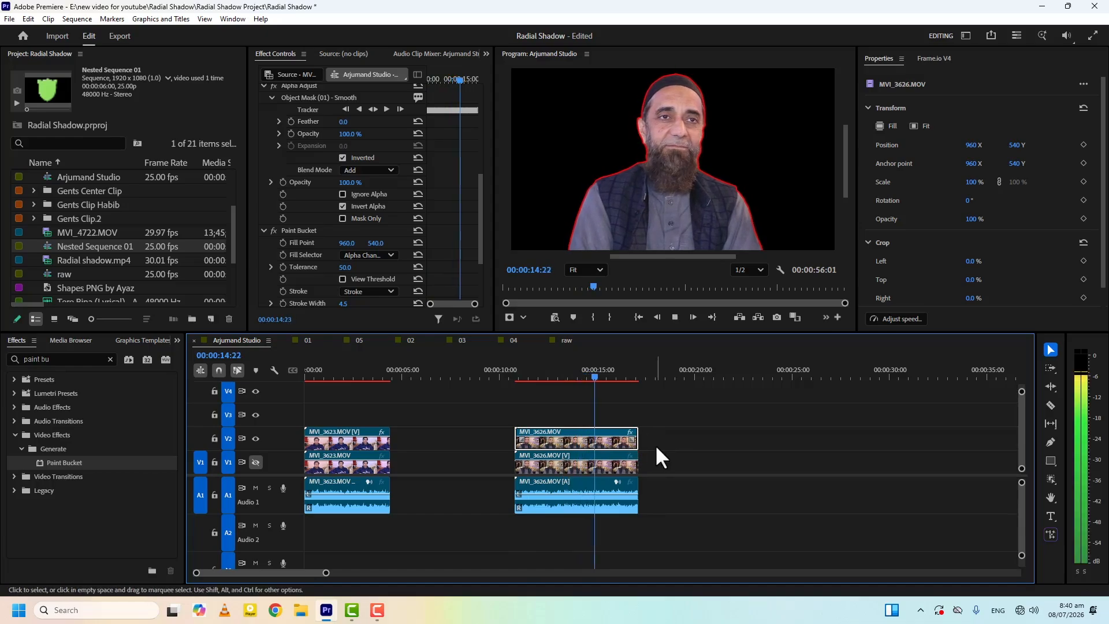
key("space")
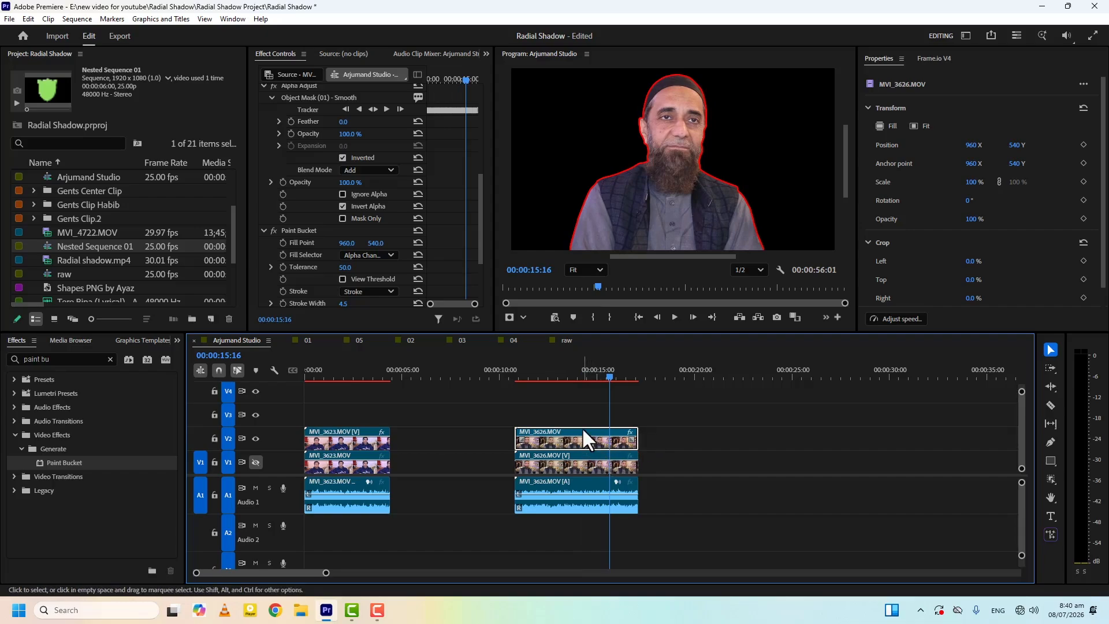
key("Up")
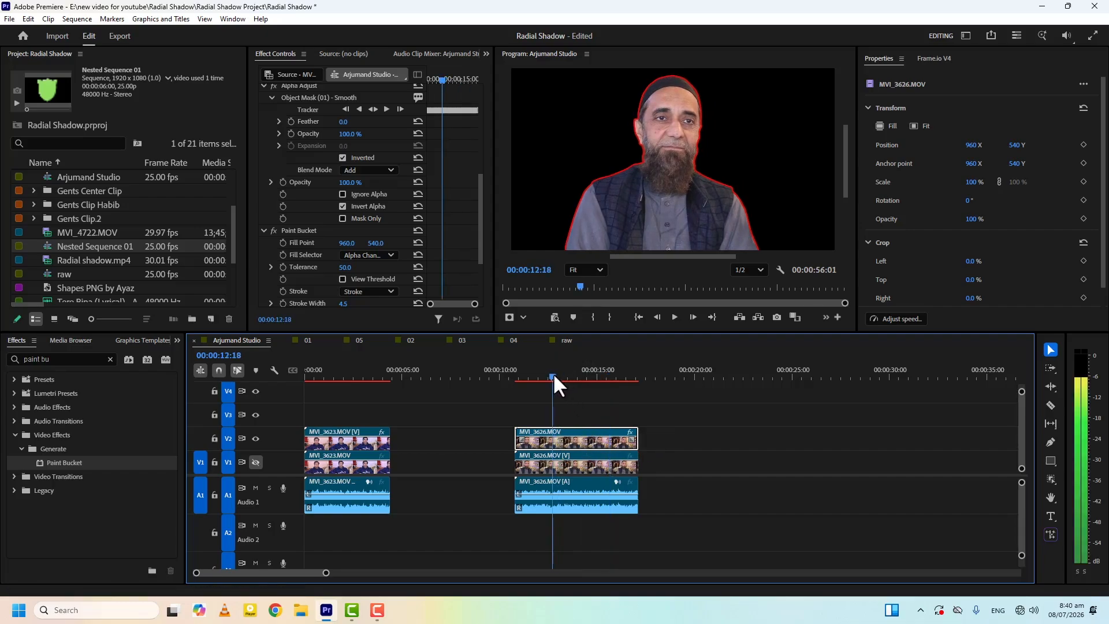
key("space")
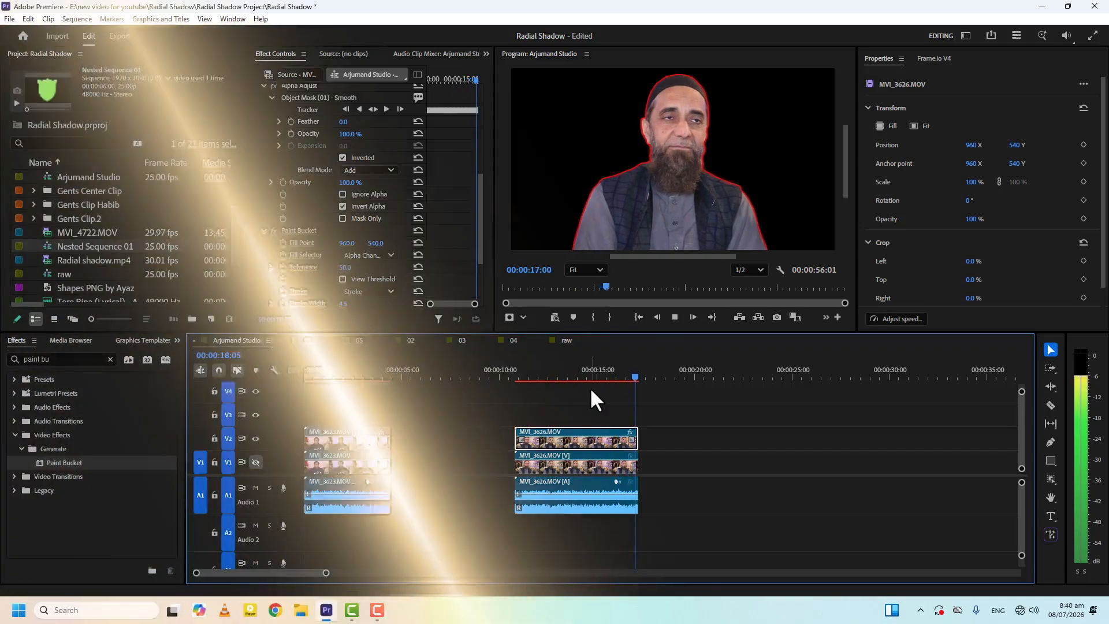
left_click(572, 375)
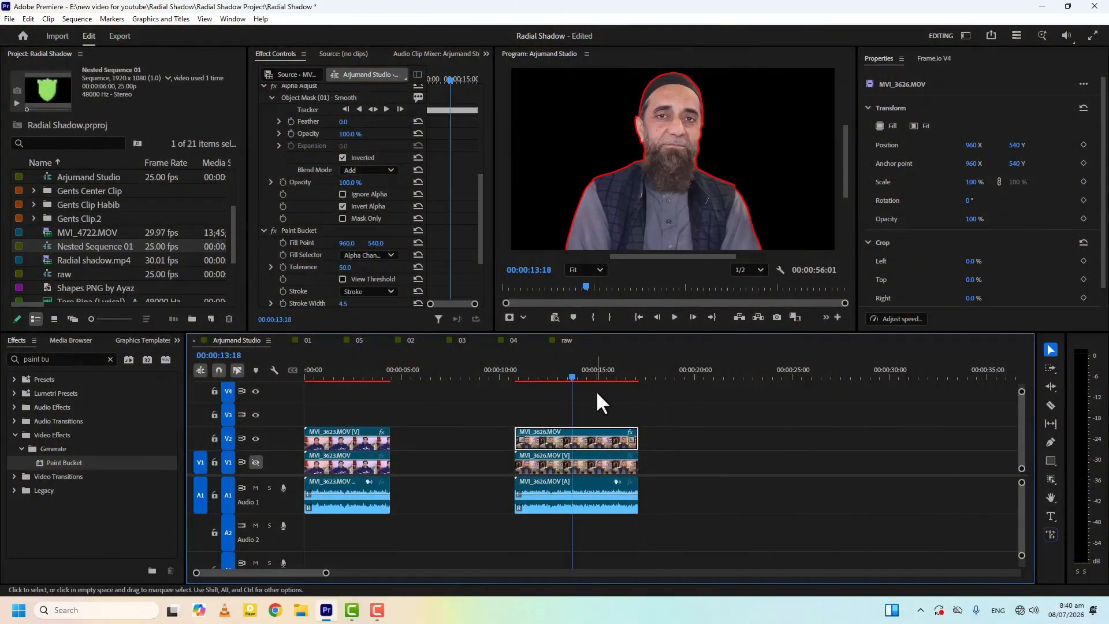